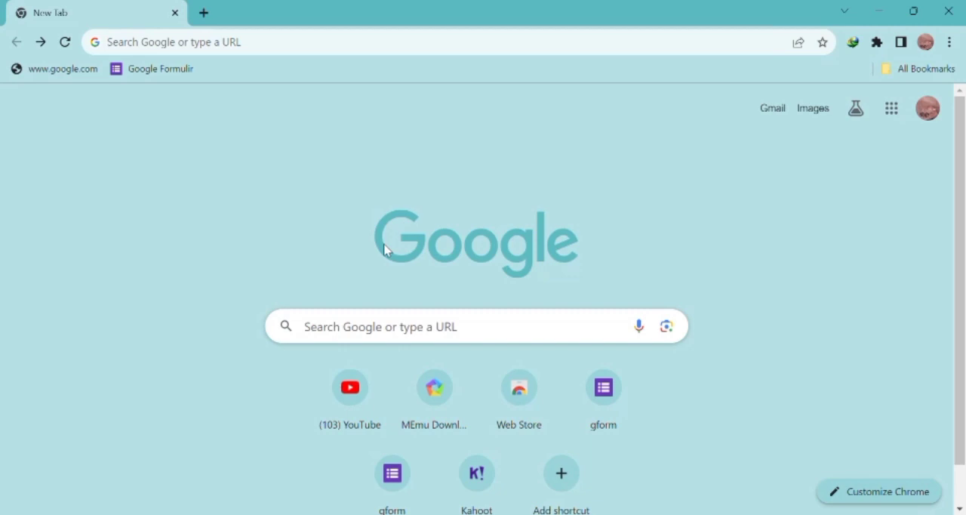
# Step: Search Google for Kahoot, view the kahoot.it game PIN page and return to the search results
pyautogui.click(351, 342)
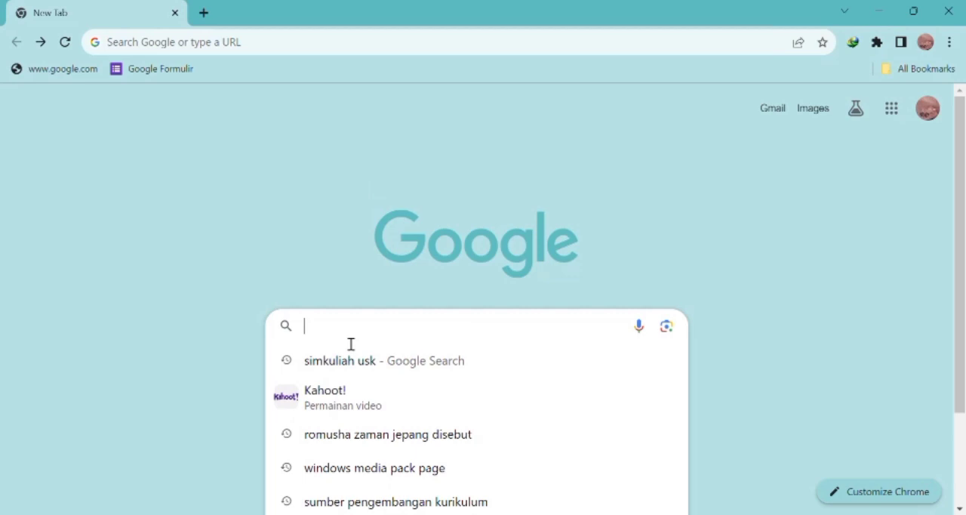
pyautogui.click(332, 400)
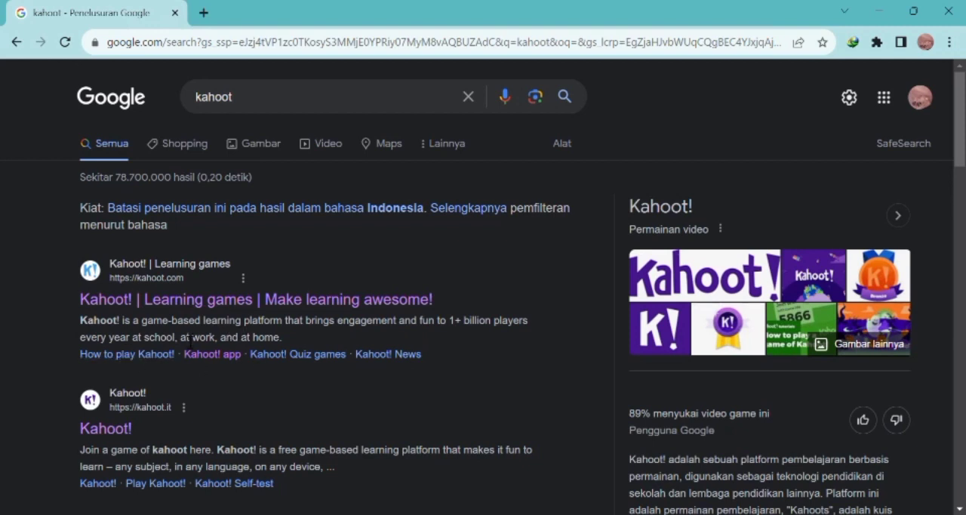
pyautogui.click(122, 434)
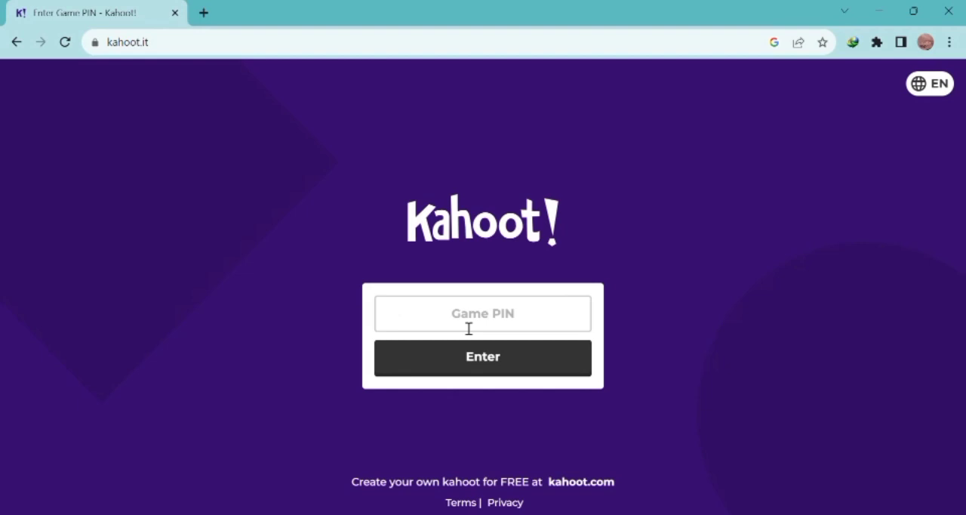
pyautogui.click(17, 42)
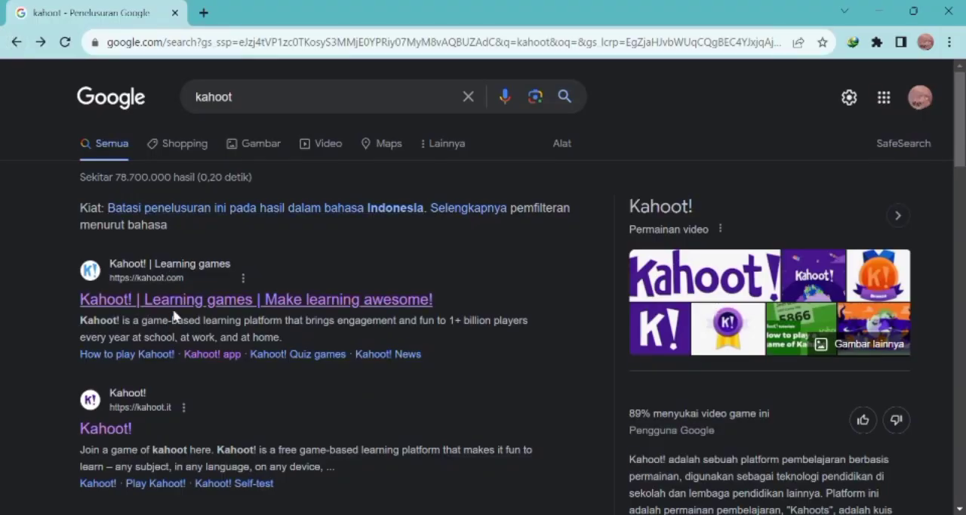
# Step: Open the Kahoot! app page from the search results and look through its overview of how Kahoot! works
pyautogui.click(222, 355)
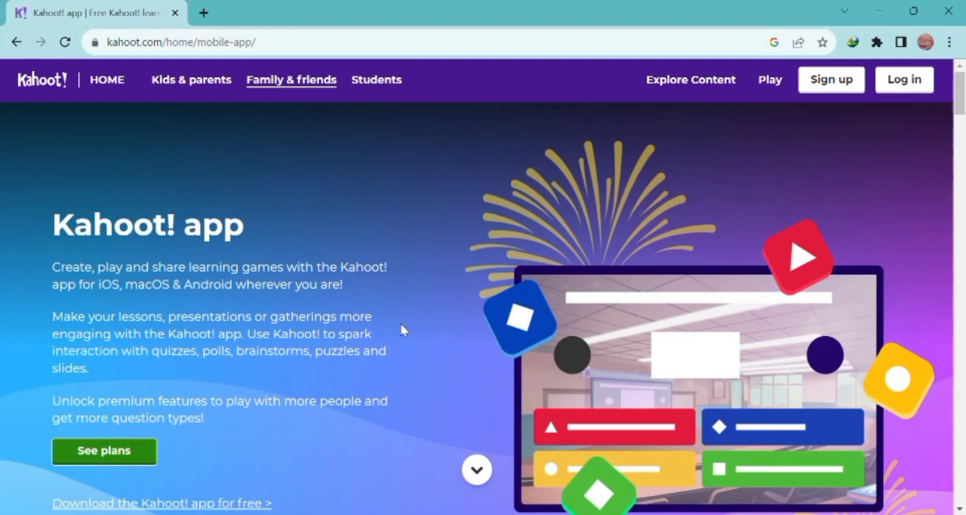
pyautogui.scroll(-5, 402, 329)
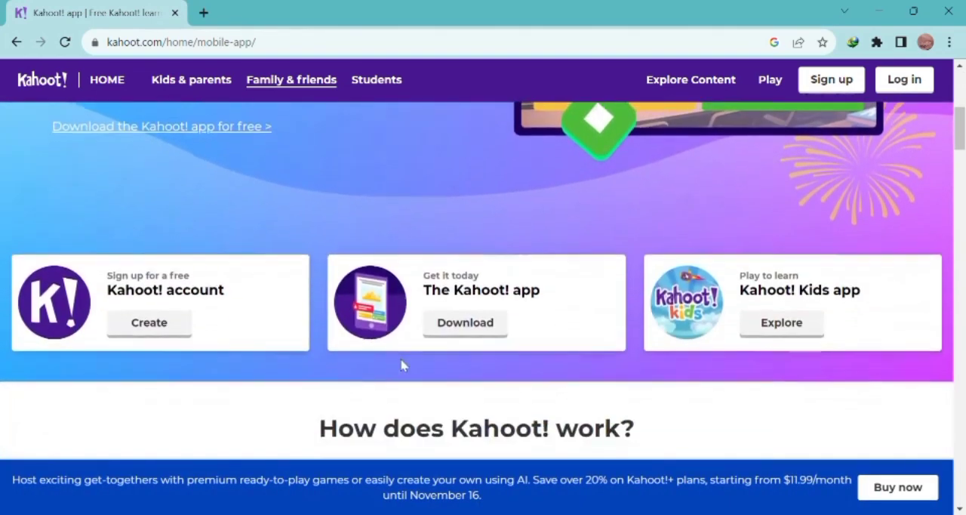
pyautogui.scroll(-5, 401, 365)
pyautogui.scroll(2, 401, 365)
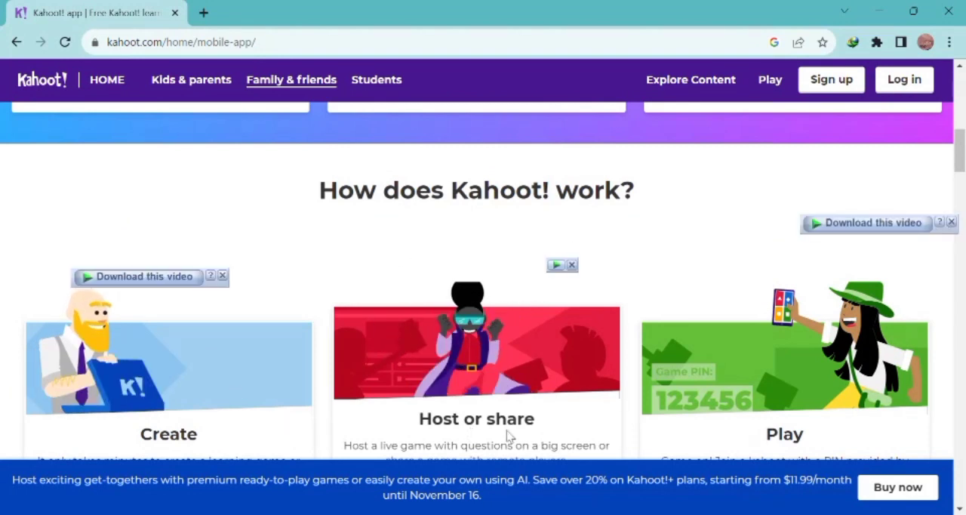
pyautogui.scroll(-7, 509, 436)
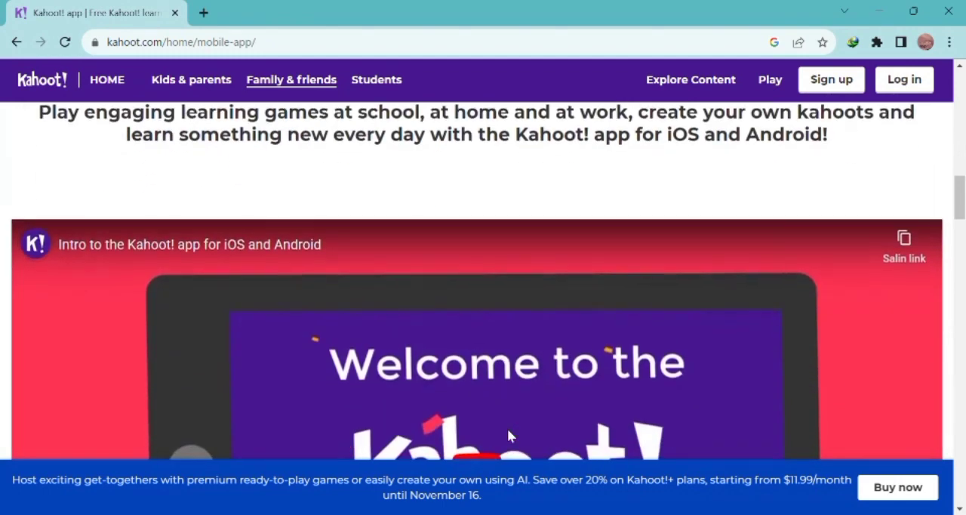
pyautogui.scroll(-9, 509, 436)
pyautogui.scroll(6, 508, 436)
pyautogui.scroll(15, 509, 437)
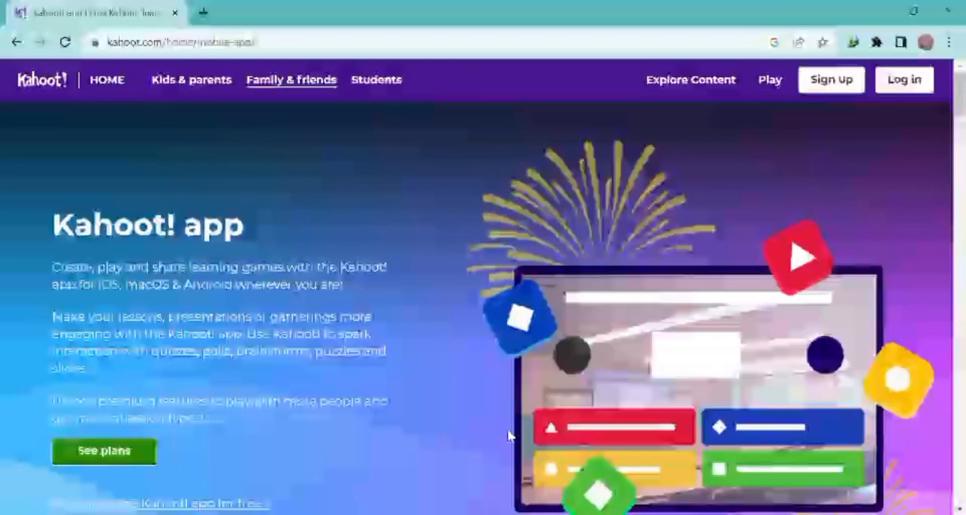
# Step: Start a free sign-up from the Kahoot! home page, choosing the Teacher account type and Higher education as the workplace
pyautogui.click(106, 80)
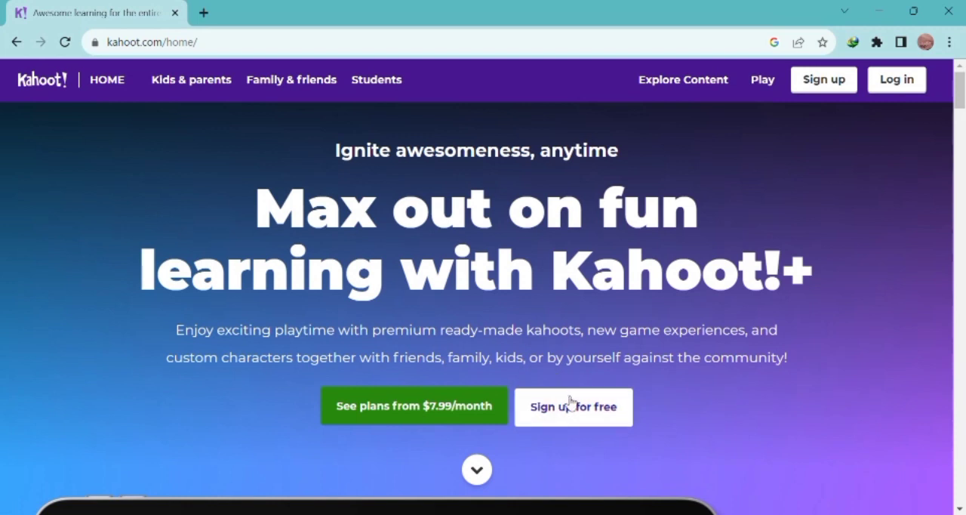
pyautogui.scroll(-4, 568, 415)
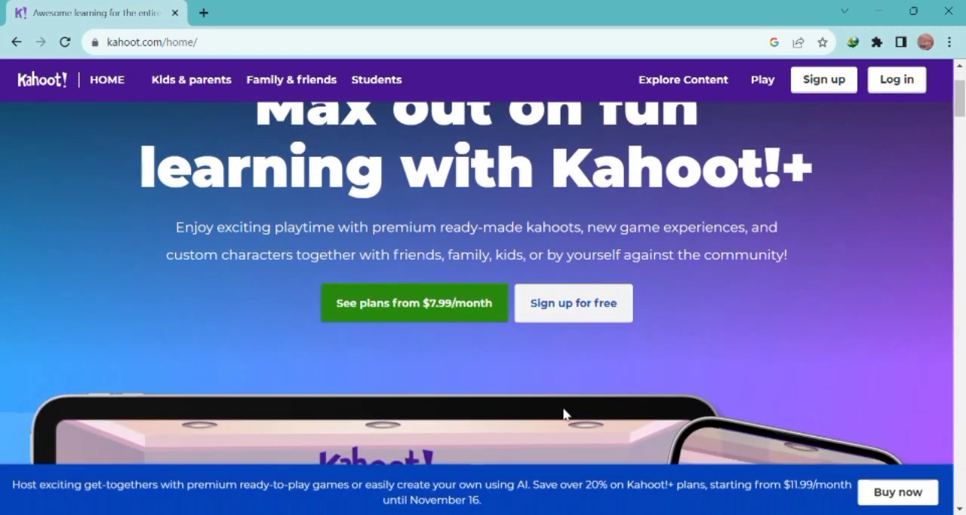
pyautogui.scroll(-4, 565, 411)
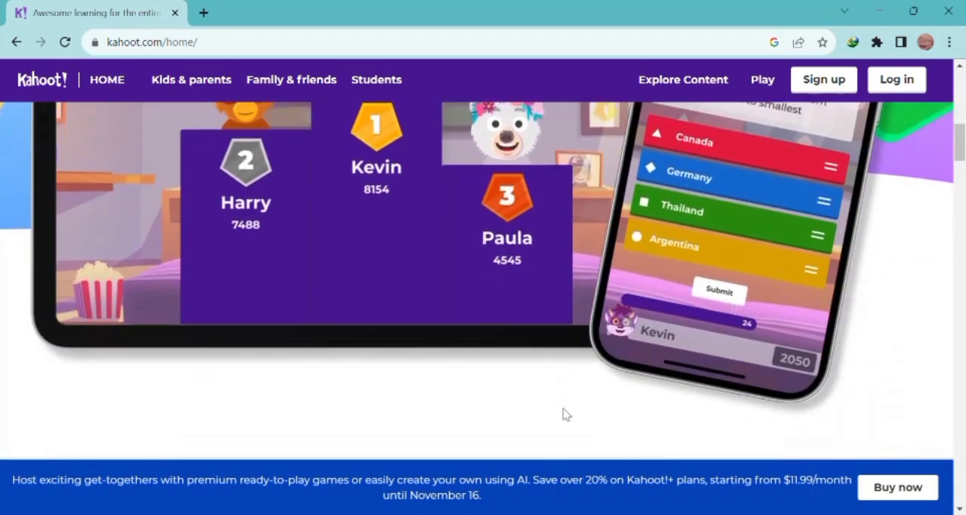
pyautogui.scroll(1, 565, 411)
pyautogui.scroll(4, 564, 413)
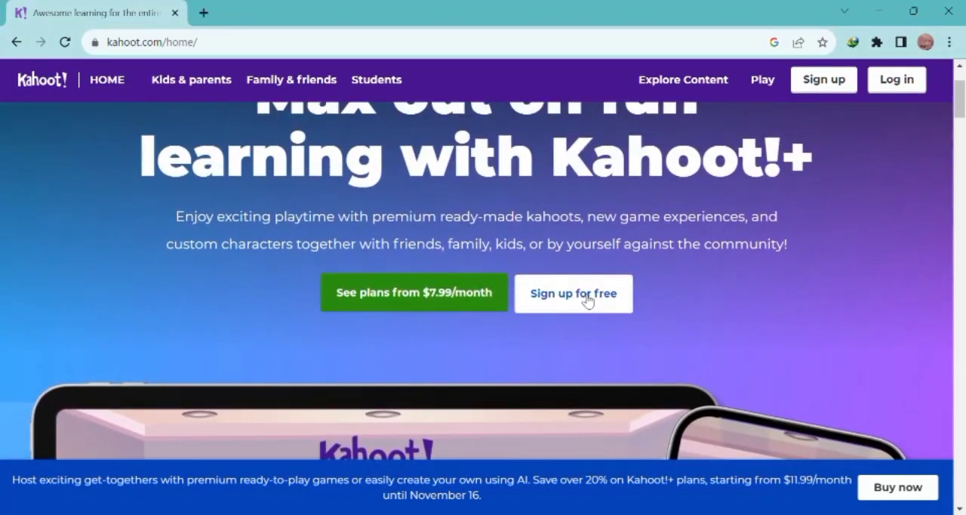
pyautogui.click(583, 295)
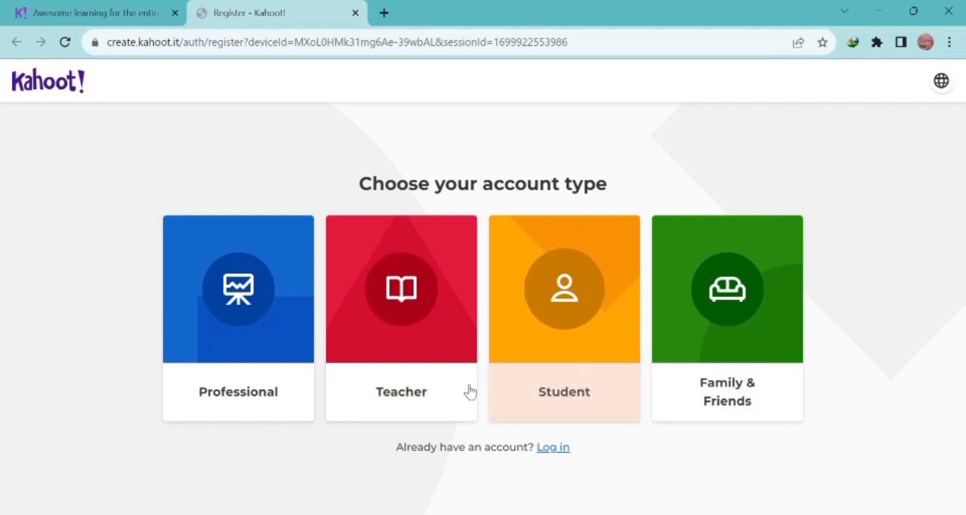
pyautogui.click(401, 315)
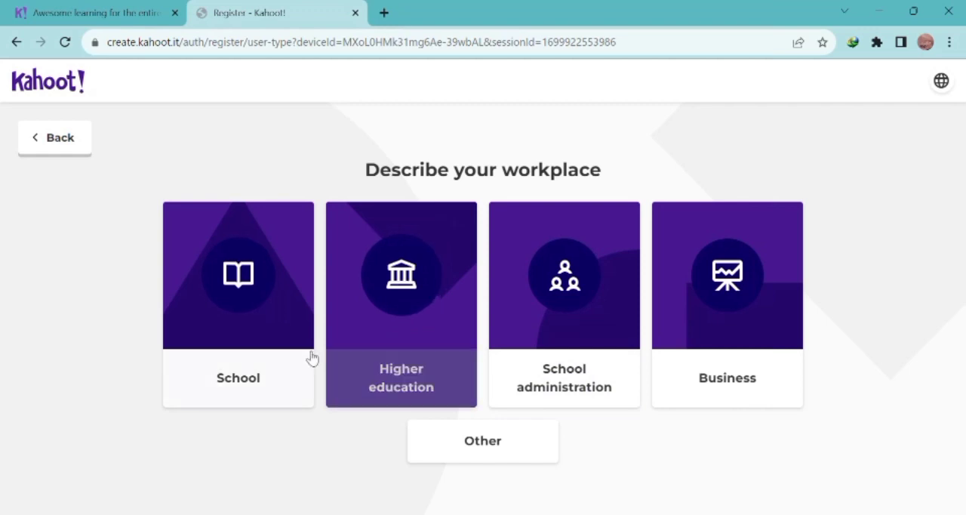
pyautogui.click(377, 314)
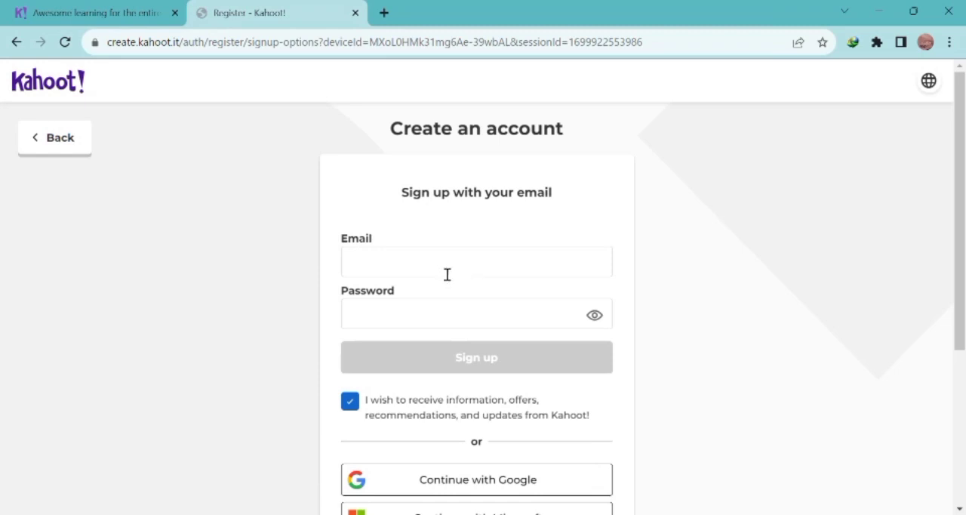
# Step: Review the sign-up options on the registration form and switch to the login form for an existing account
pyautogui.scroll(-3, 476, 260)
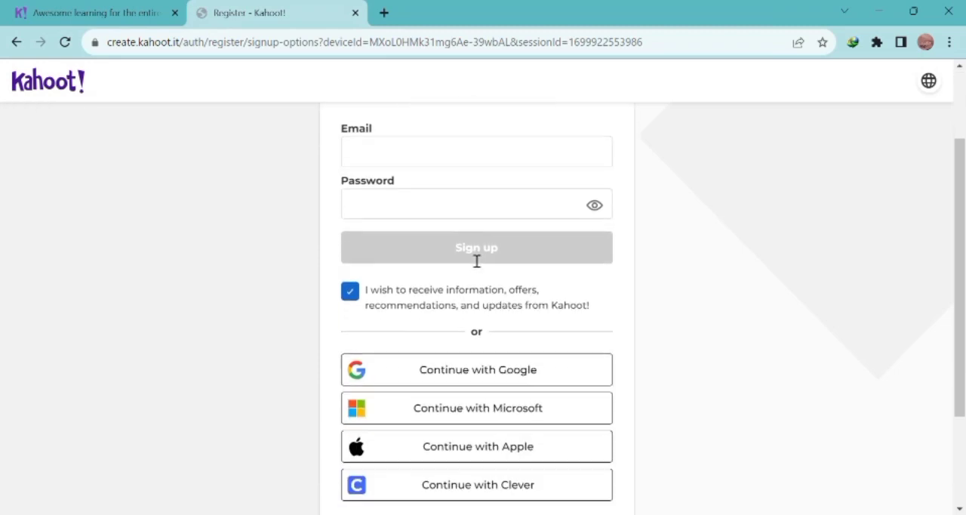
pyautogui.scroll(-1, 474, 258)
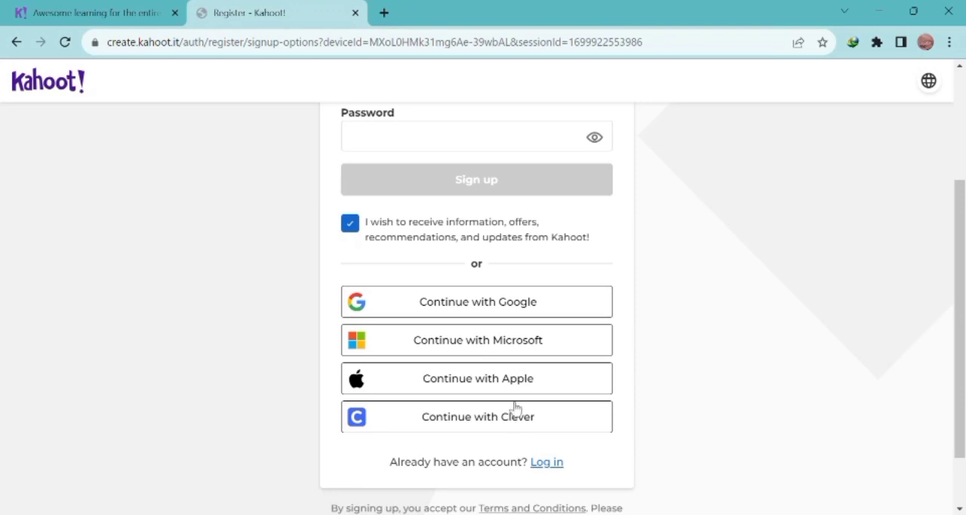
pyautogui.scroll(2, 443, 328)
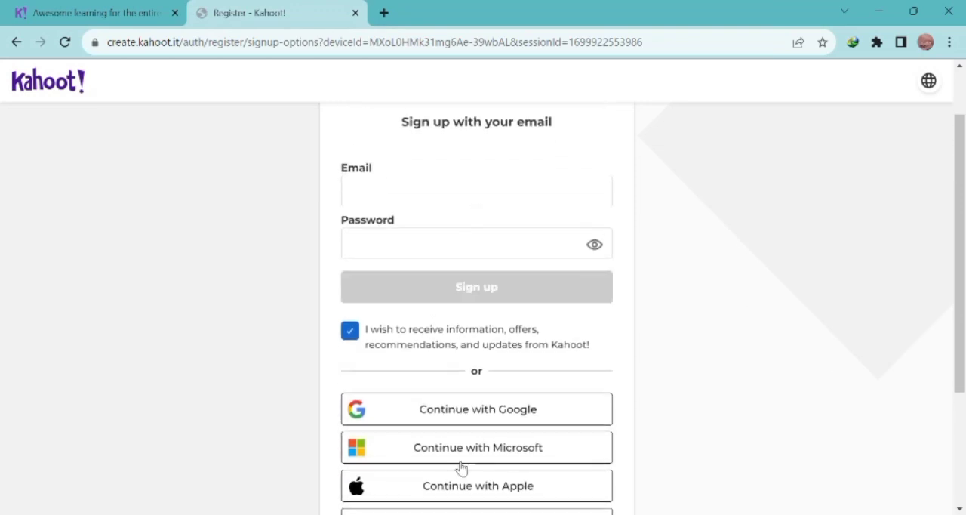
pyautogui.scroll(-3, 456, 420)
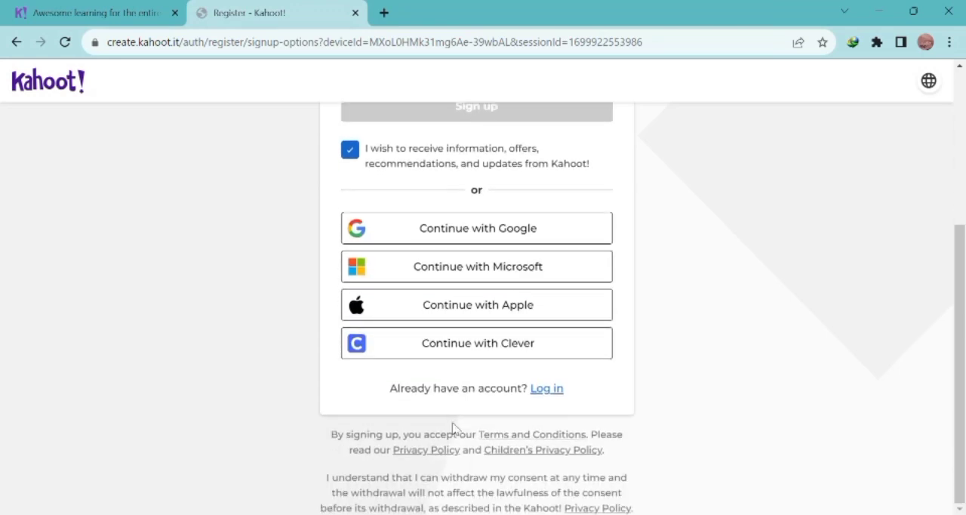
pyautogui.click(544, 393)
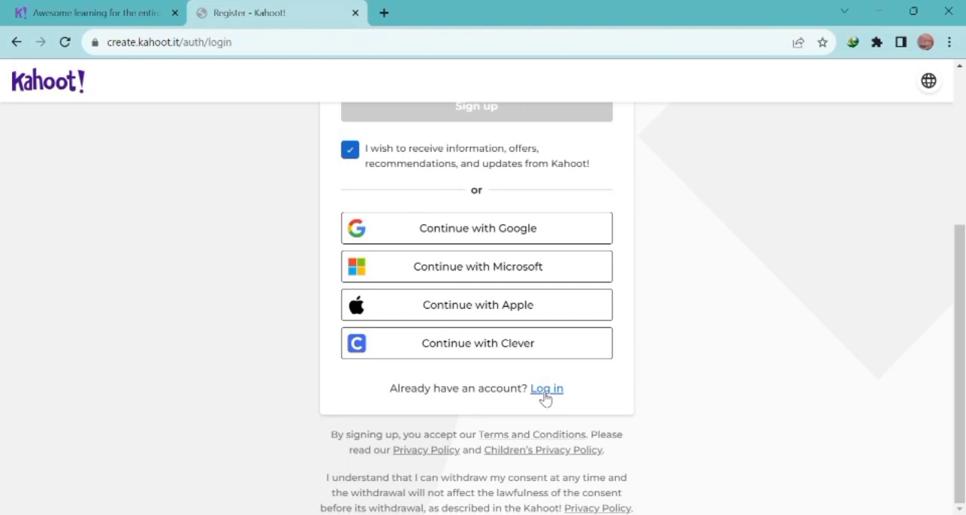
pyautogui.scroll(2, 442, 224)
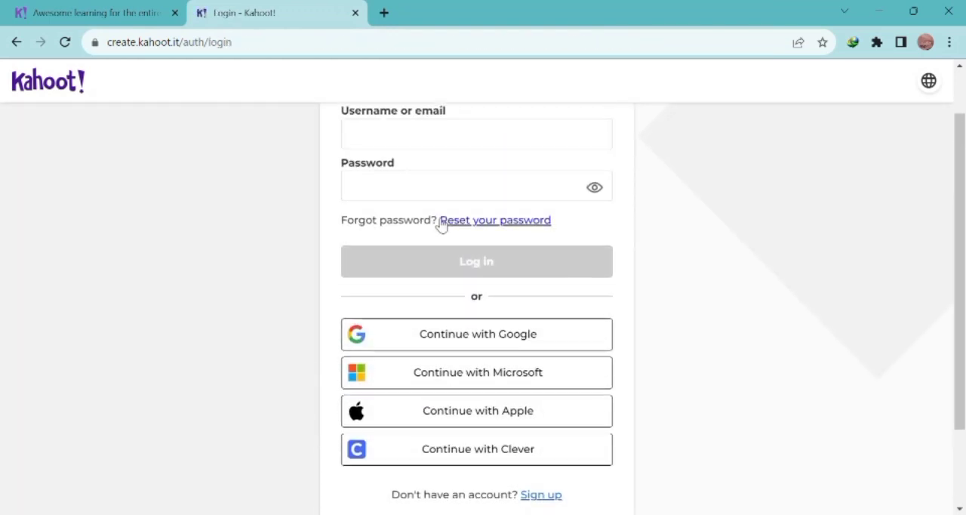
# Step: Log in to the existing account using the Continue with Google option and dismiss the promotional banner
pyautogui.click(458, 345)
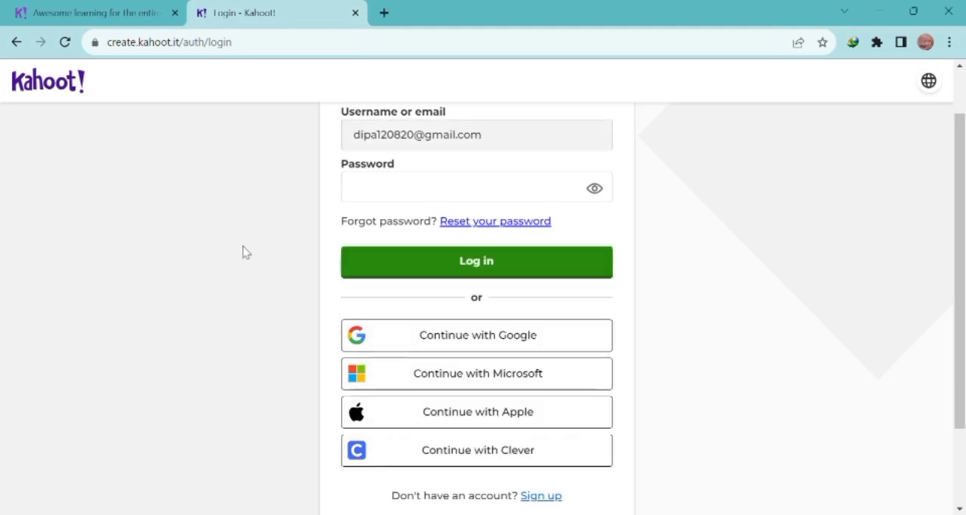
pyautogui.click(444, 264)
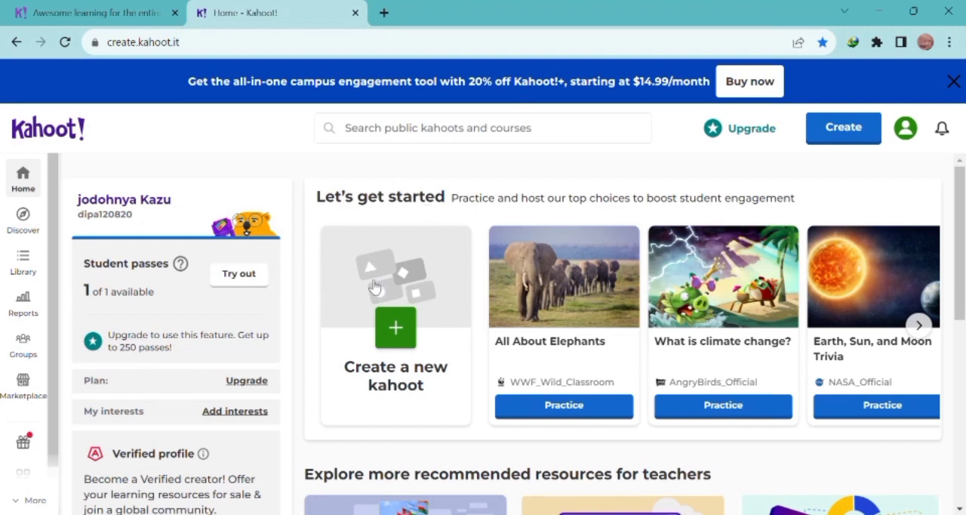
pyautogui.click(956, 82)
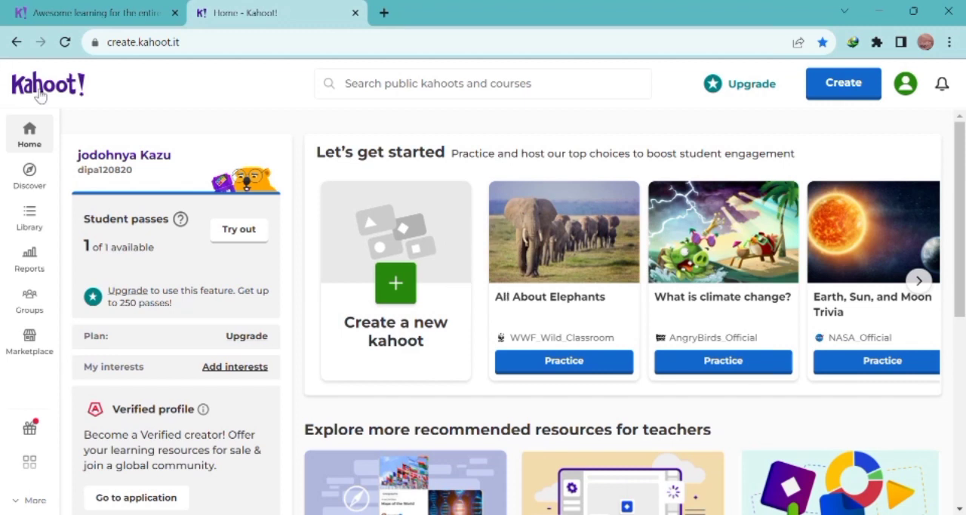
# Step: Open the Discover page and look through its premium collections, categories and courses
pyautogui.click(28, 173)
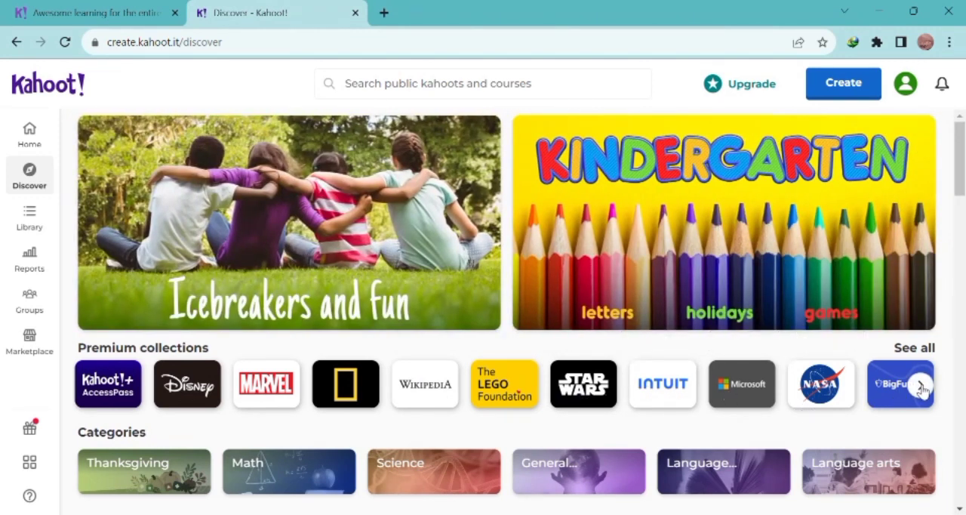
pyautogui.scroll(-4, 782, 377)
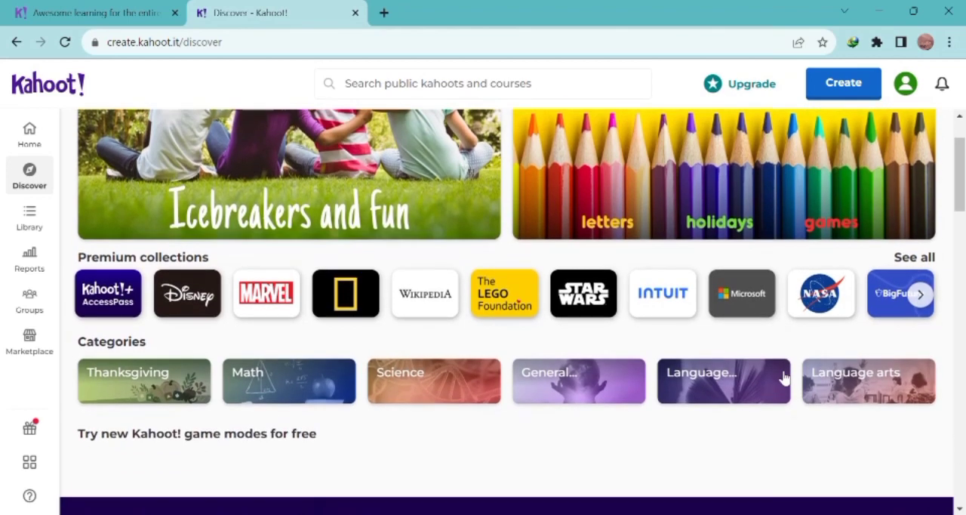
pyautogui.scroll(-3, 785, 377)
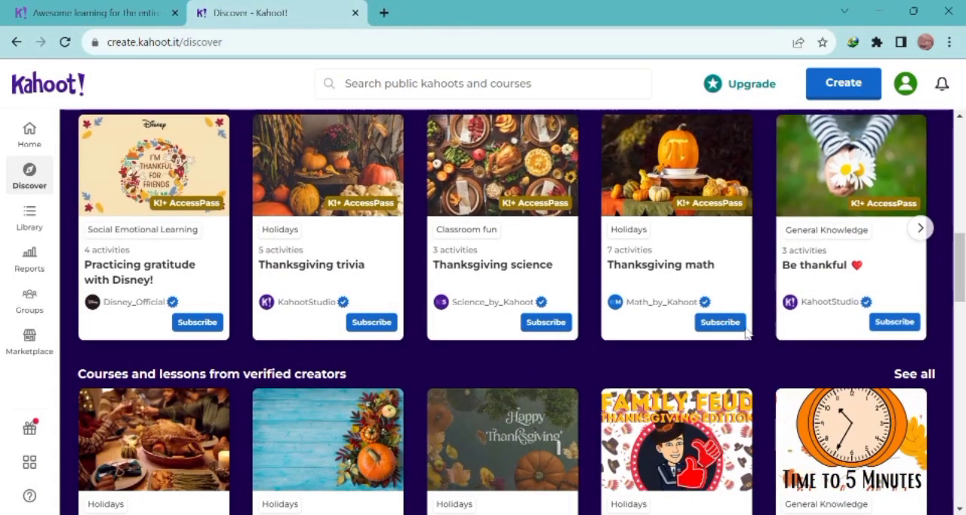
pyautogui.scroll(-10, 582, 401)
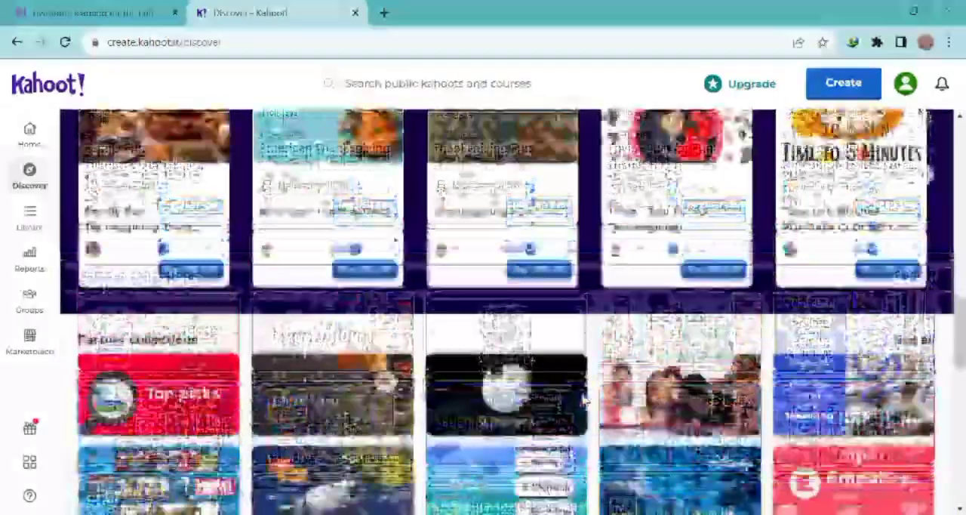
pyautogui.scroll(3, 542, 287)
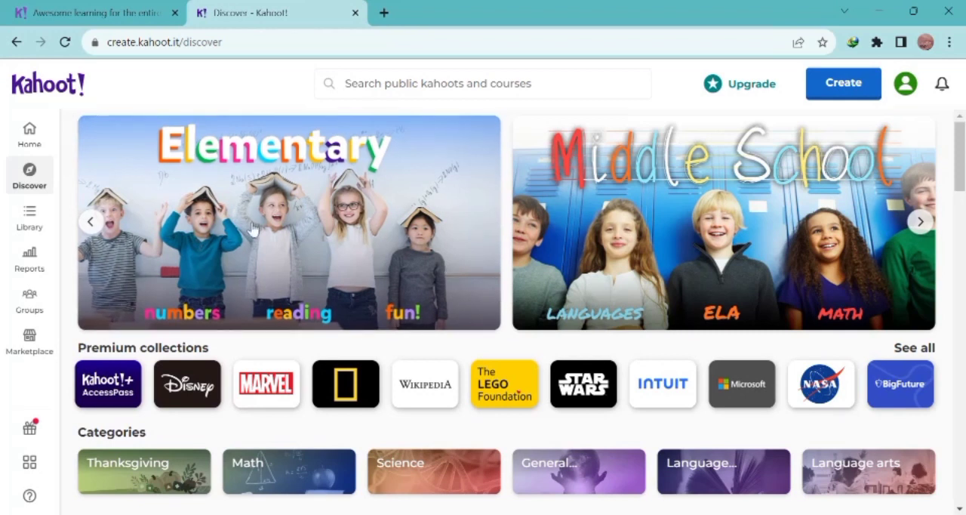
# Step: View the Library, Reports, Groups and Marketplace sections of the account one after another
pyautogui.click(30, 218)
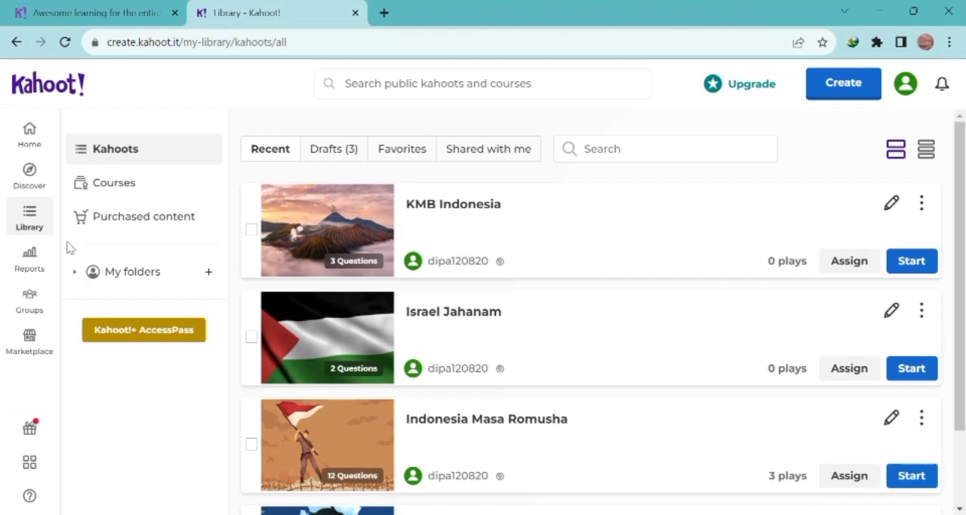
pyautogui.click(31, 260)
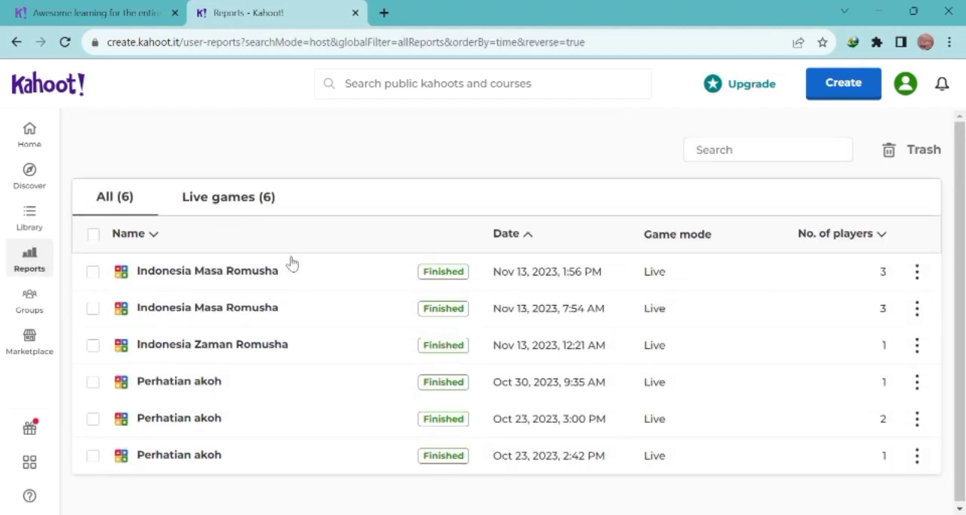
pyautogui.moveTo(369, 272)
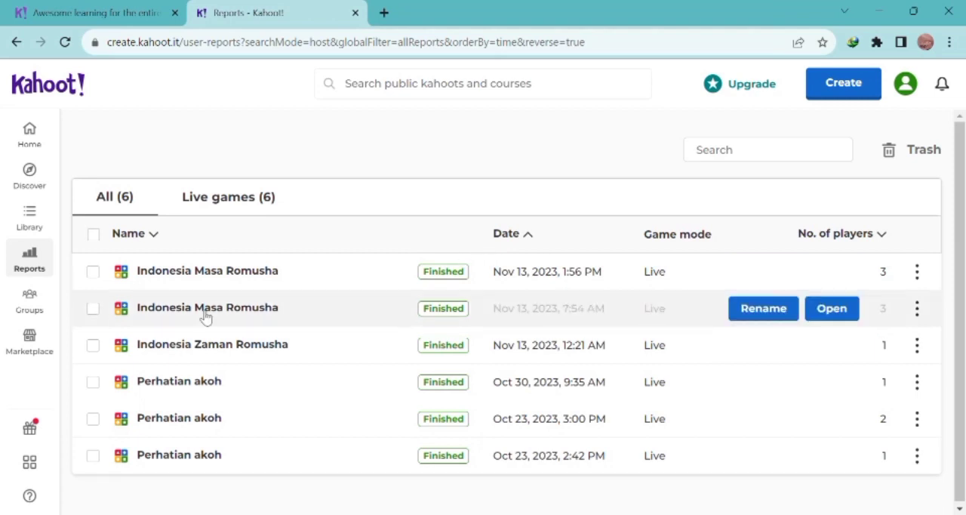
pyautogui.click(31, 309)
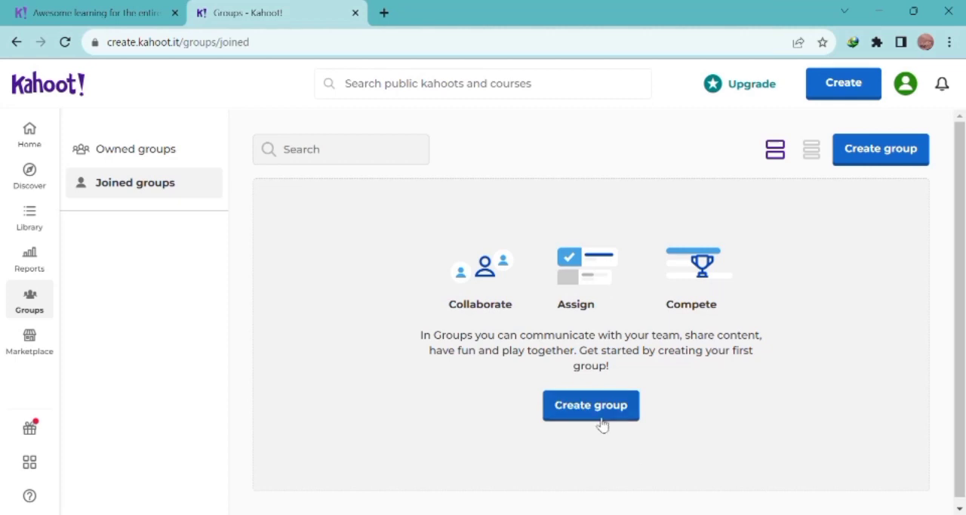
pyautogui.click(28, 344)
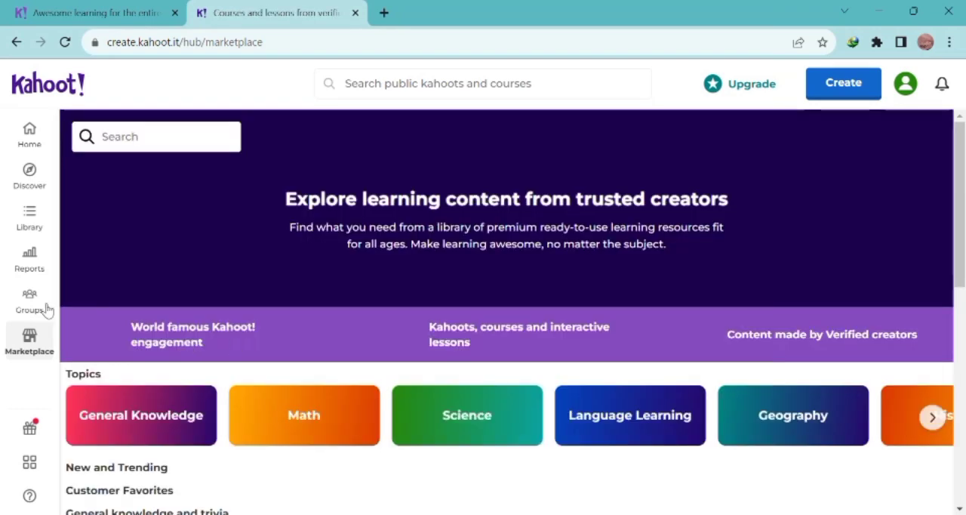
# Step: Look through the Marketplace topics and its new and trending content, and return to the Home page
pyautogui.scroll(-3, 270, 370)
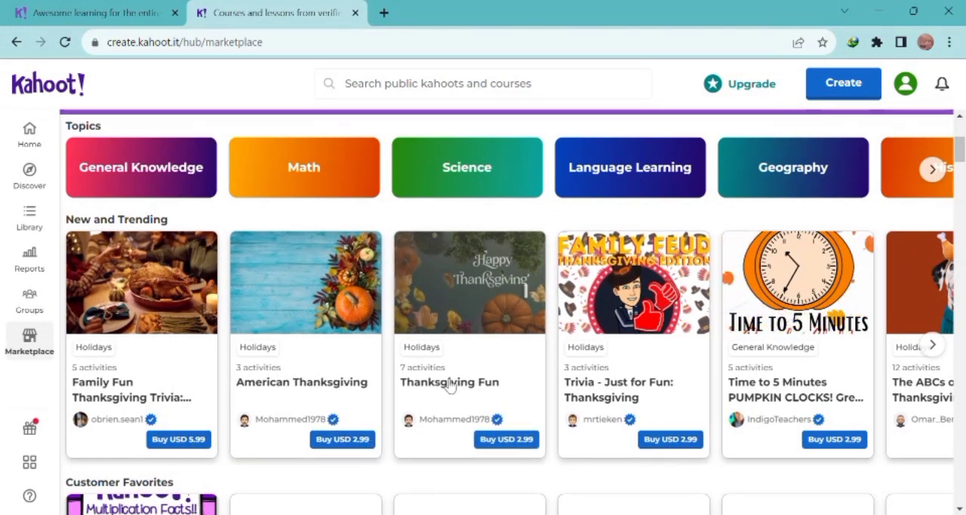
pyautogui.scroll(3, 449, 385)
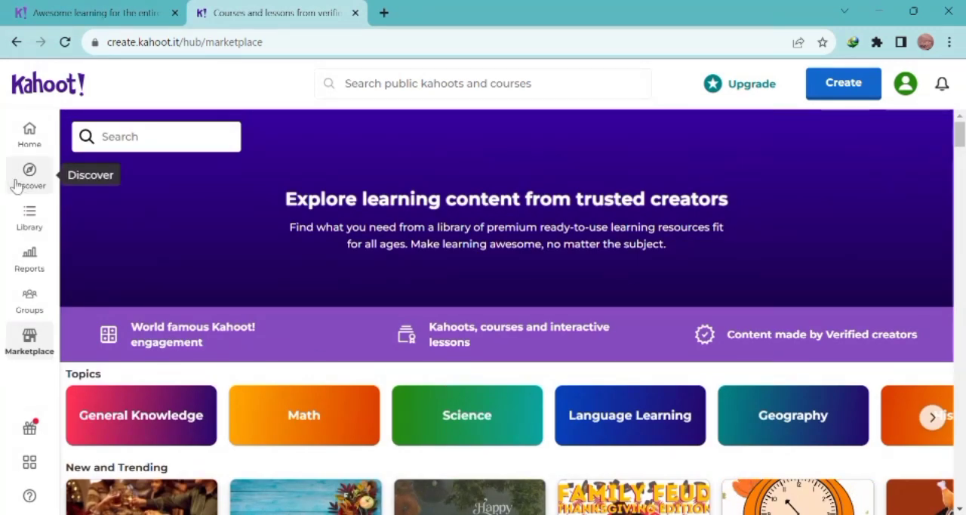
pyautogui.click(30, 134)
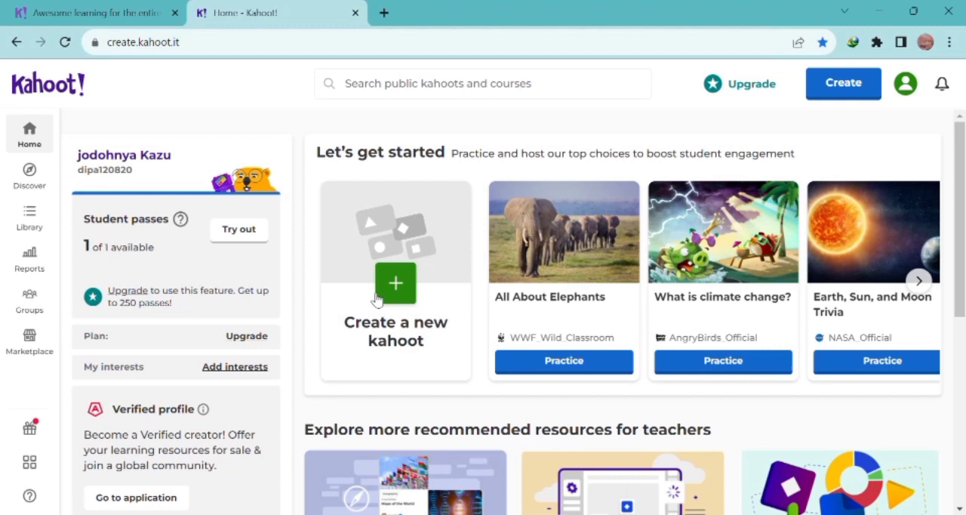
# Step: Examine the Home page's own kahoots, the recommended resources for teachers and the suggested starter kahoots
pyautogui.scroll(-2, 377, 301)
pyautogui.scroll(-3, 376, 299)
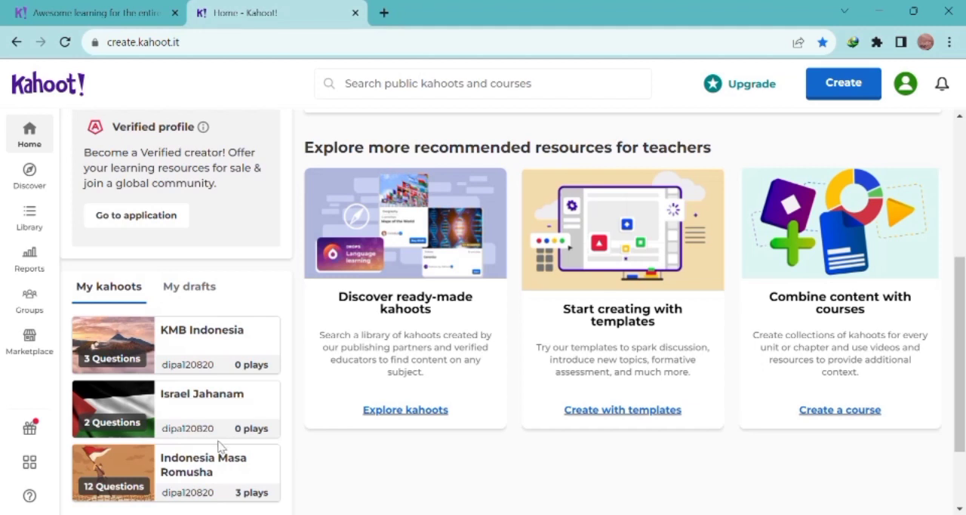
pyautogui.scroll(-1, 223, 448)
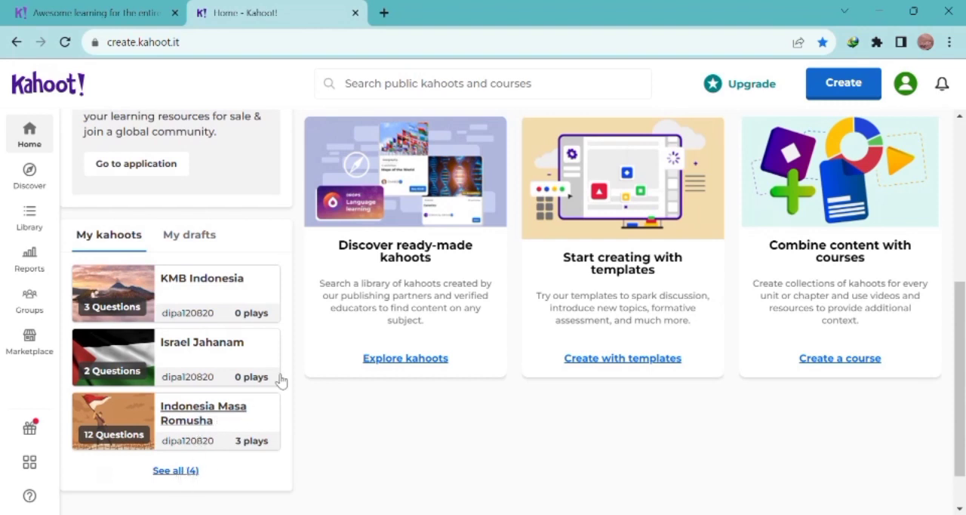
pyautogui.scroll(4, 349, 301)
pyautogui.scroll(2, 347, 299)
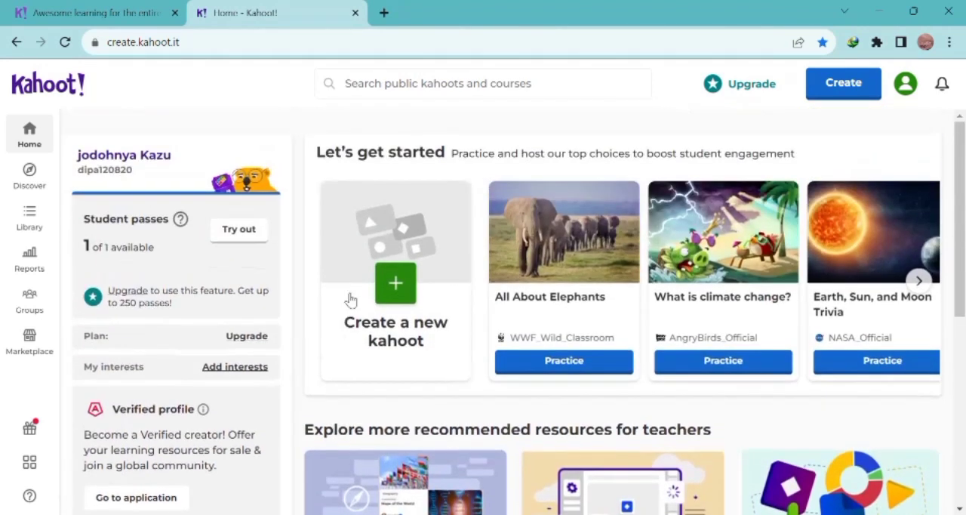
pyautogui.click(919, 281)
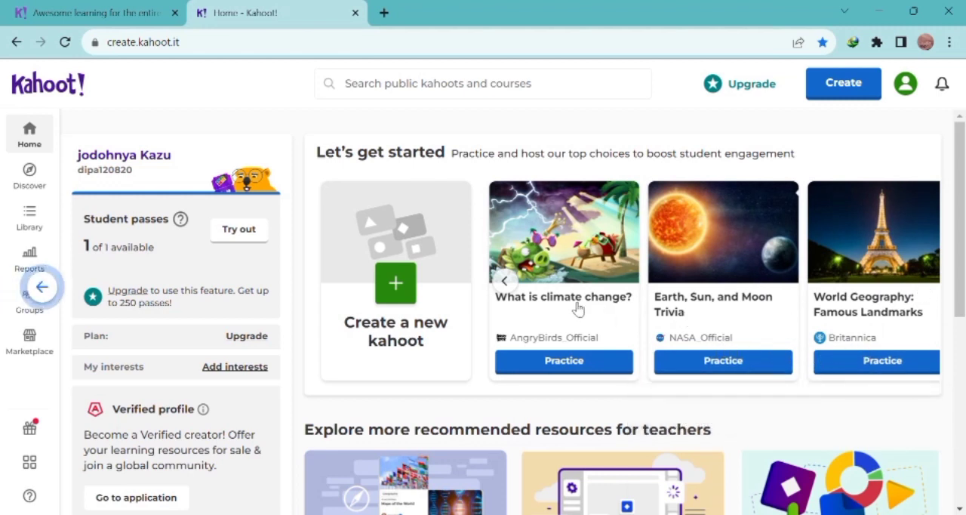
pyautogui.click(507, 284)
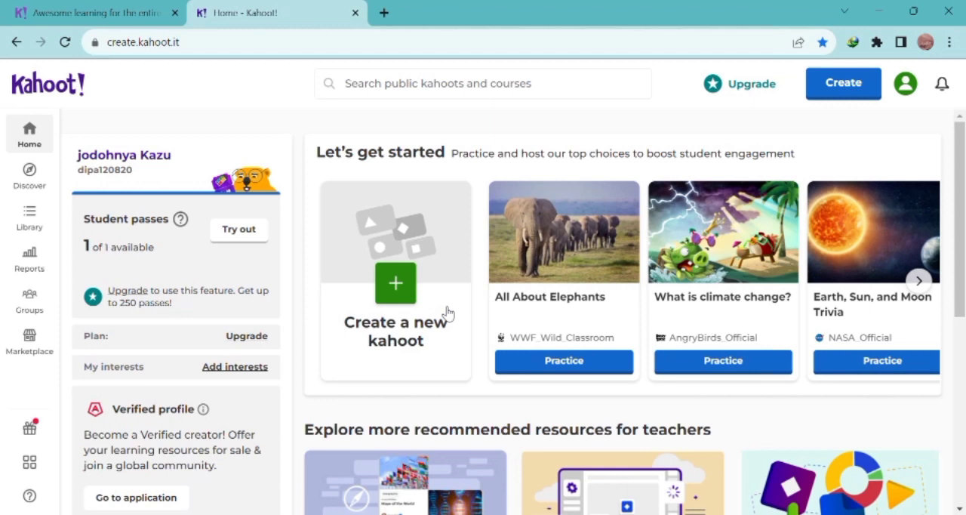
# Step: Create a new kahoot from a blank canvas
pyautogui.click(404, 285)
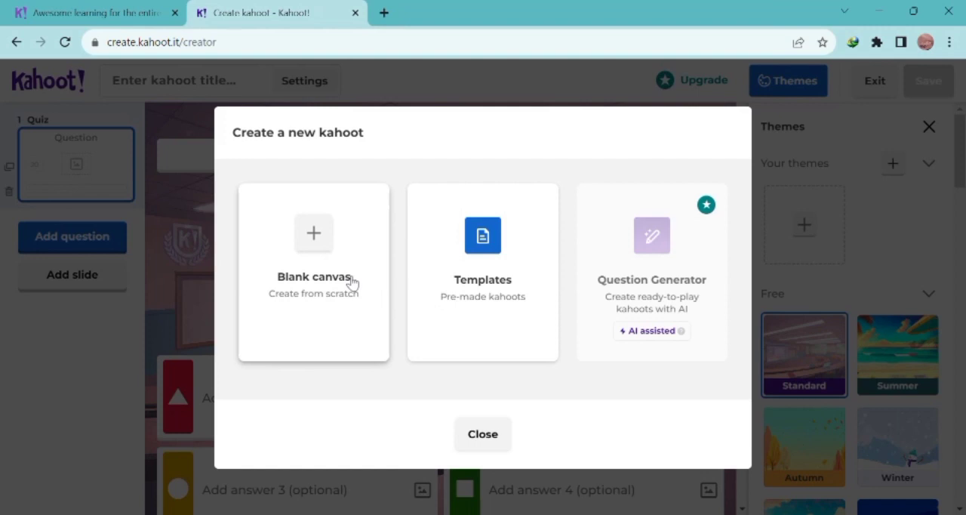
pyautogui.click(317, 238)
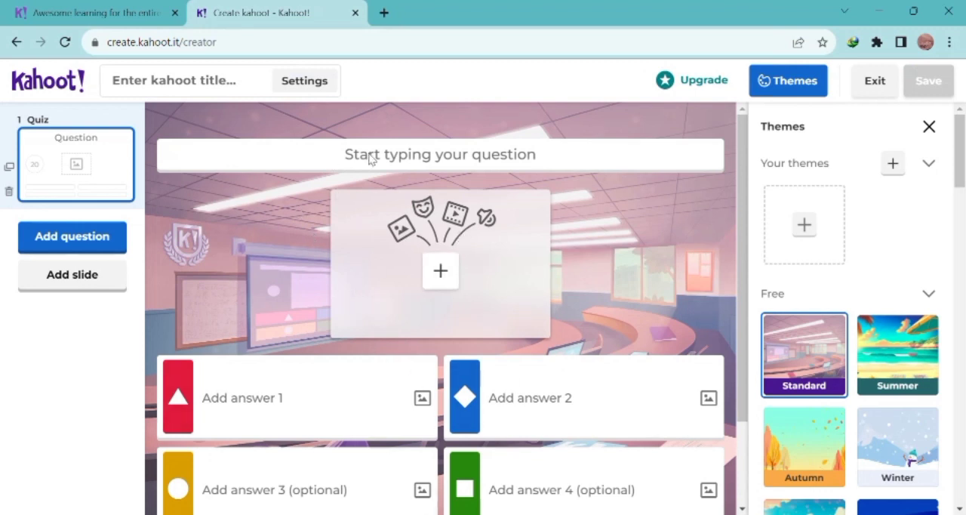
pyautogui.click(529, 169)
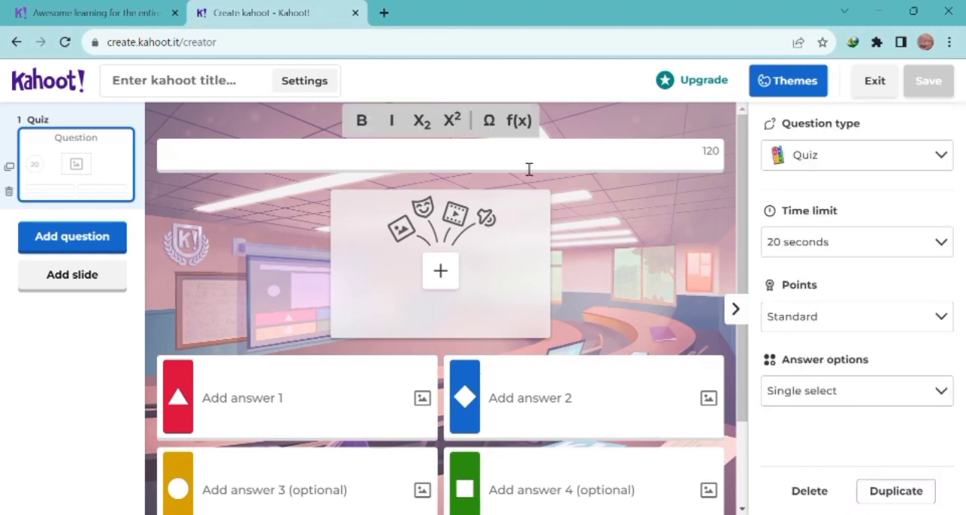
pyautogui.write('bkkk')
pyautogui.press('BackSpace')
pyautogui.press('BackSpace')
pyautogui.press('BackSpace')
pyautogui.press('BackSpace')
# Step: Open the media library for the first quiz question and view its YouTube videos
pyautogui.click(454, 273)
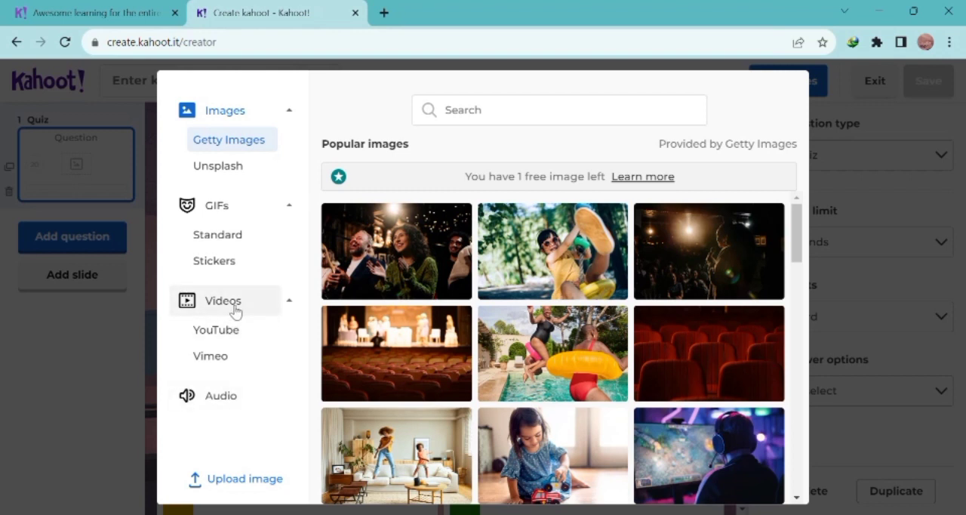
pyautogui.click(243, 331)
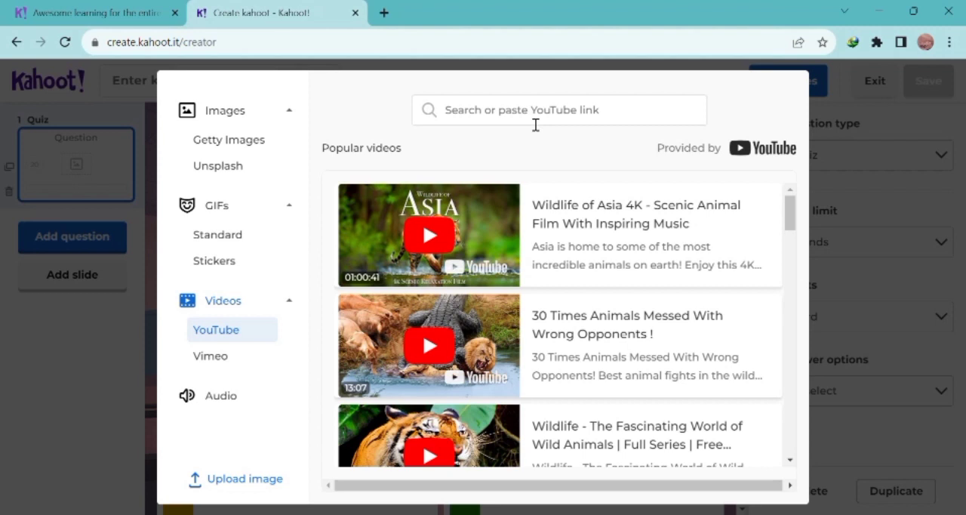
# Step: Open YouTube in a new browser tab and search for "sejarah indonesia"
pyautogui.click(383, 13)
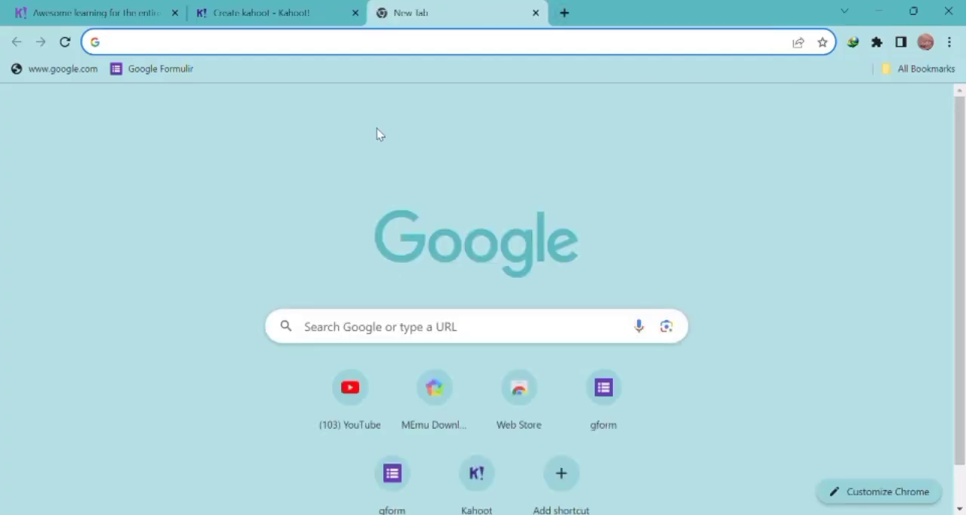
pyautogui.click(356, 400)
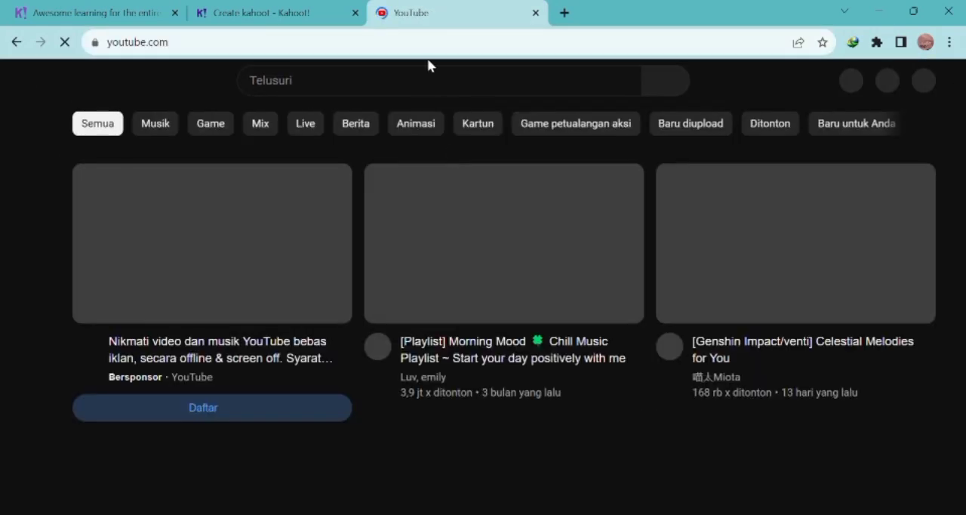
pyautogui.click(440, 81)
pyautogui.write('sej')
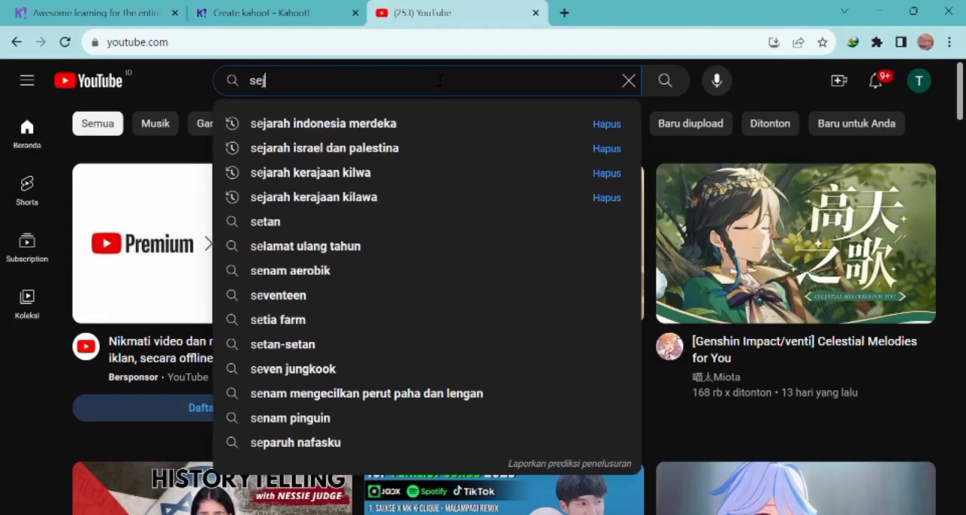
pyautogui.write('ara')
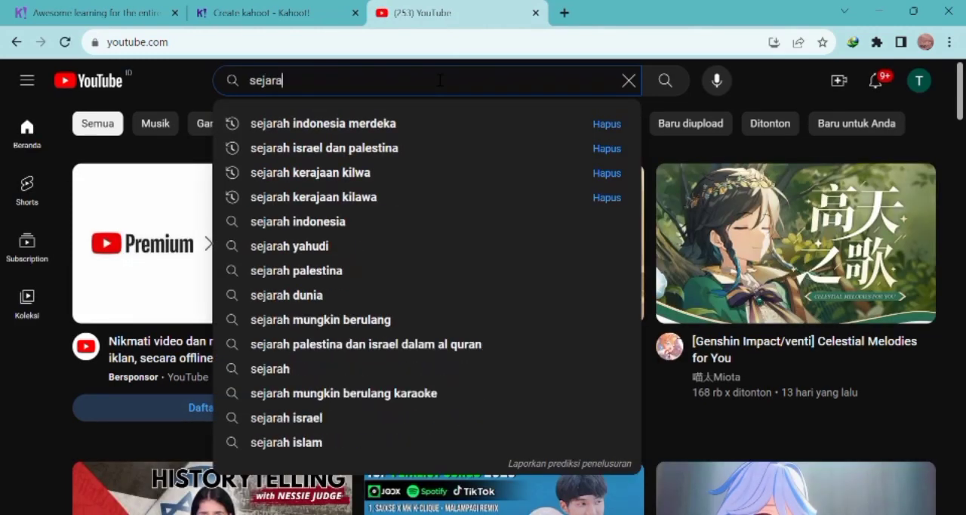
pyautogui.write('h')
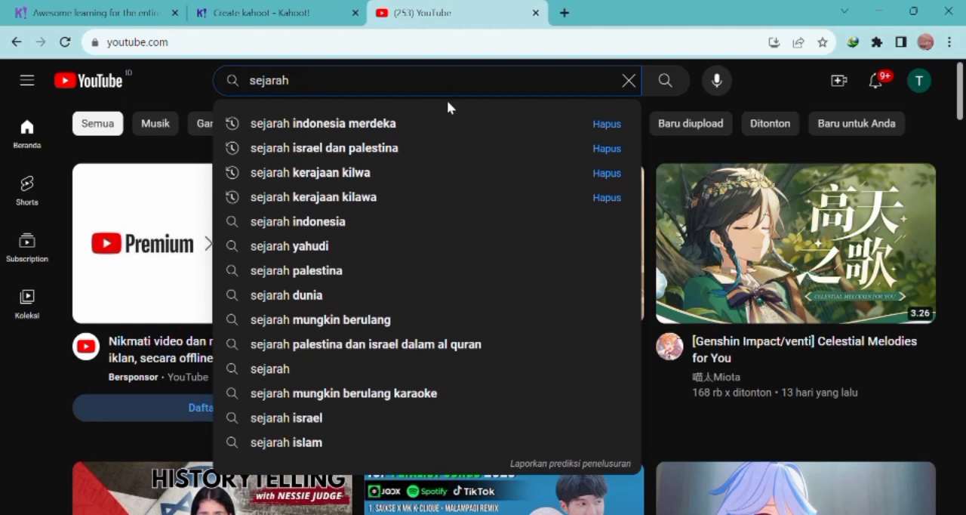
pyautogui.click(358, 222)
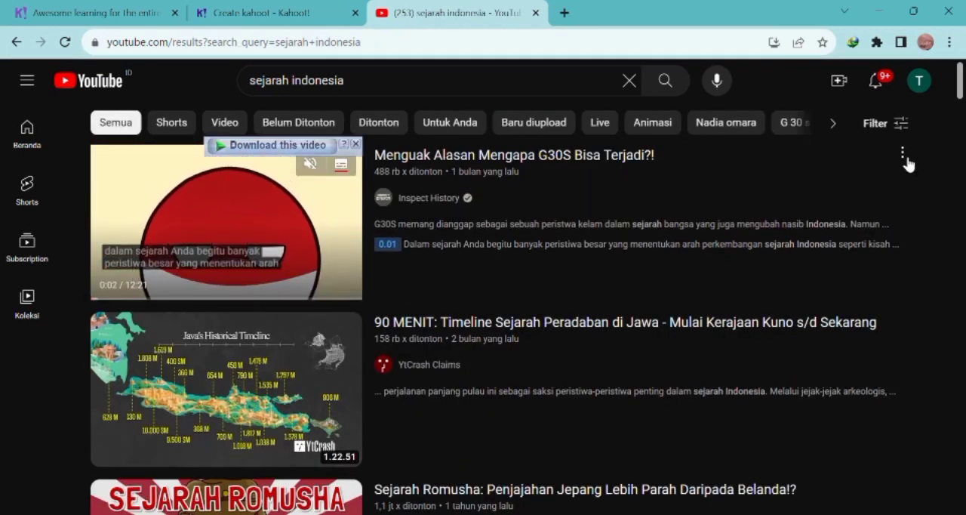
# Step: Copy the share link of the video "Menguak Alasan Mengapa G30S Bisa Terjadi?!"
pyautogui.click(903, 154)
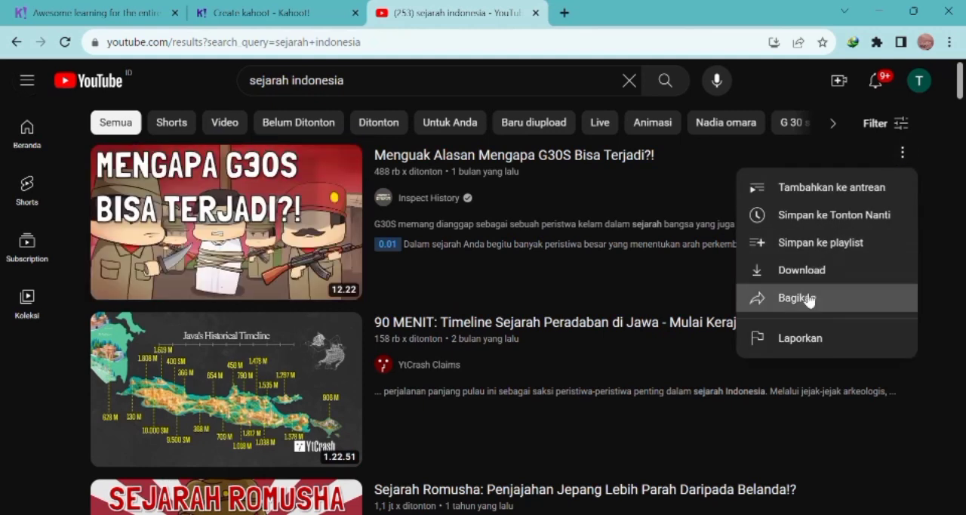
pyautogui.click(802, 297)
pyautogui.click(653, 323)
pyautogui.hotkey('ctrl', 'c')
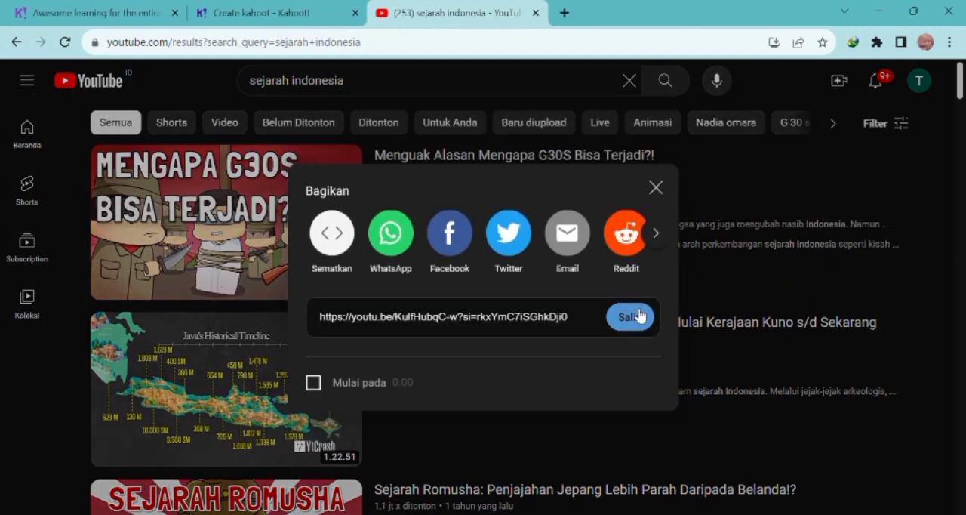
# Step: Switch back to the Kahoot! creator, look up the copied link in the question's YouTube search, and clear and close the media library
pyautogui.click(311, 18)
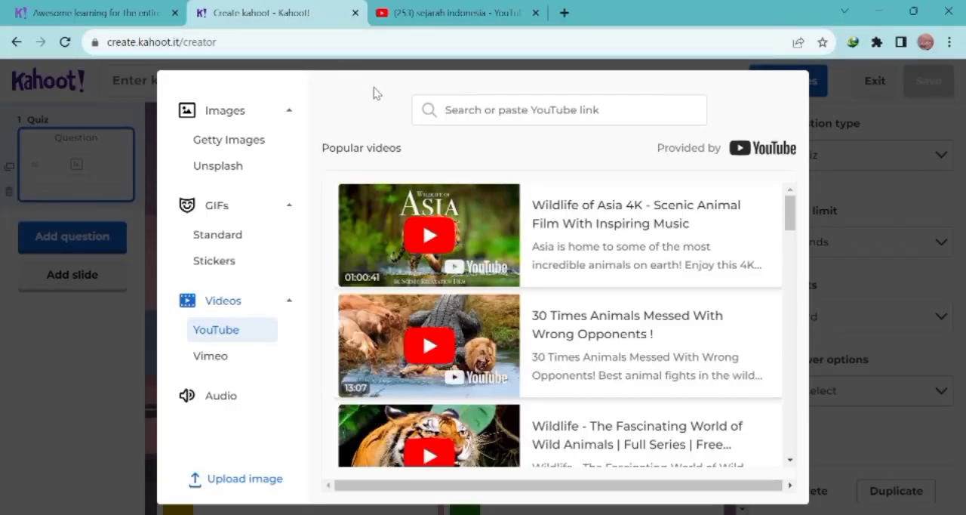
pyautogui.click(474, 117)
pyautogui.hotkey('ctrl', 'v')
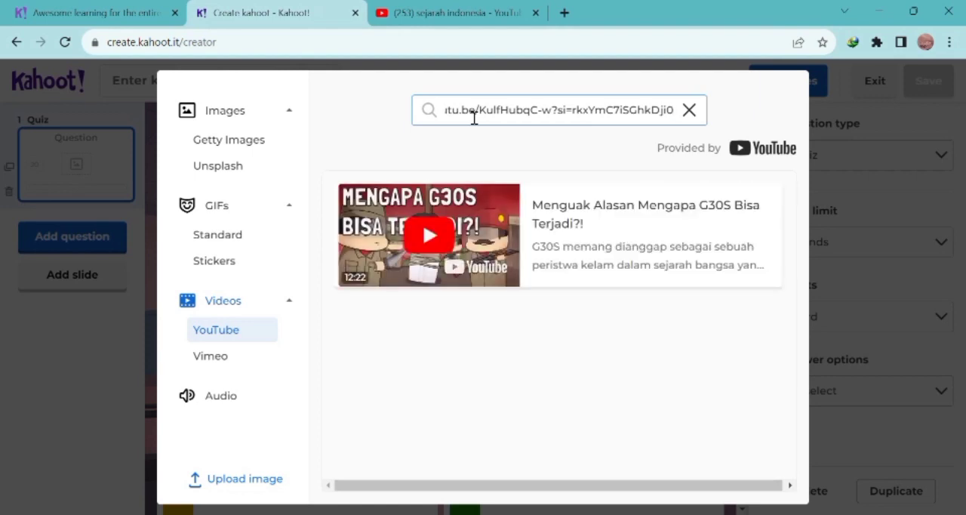
pyautogui.click(690, 117)
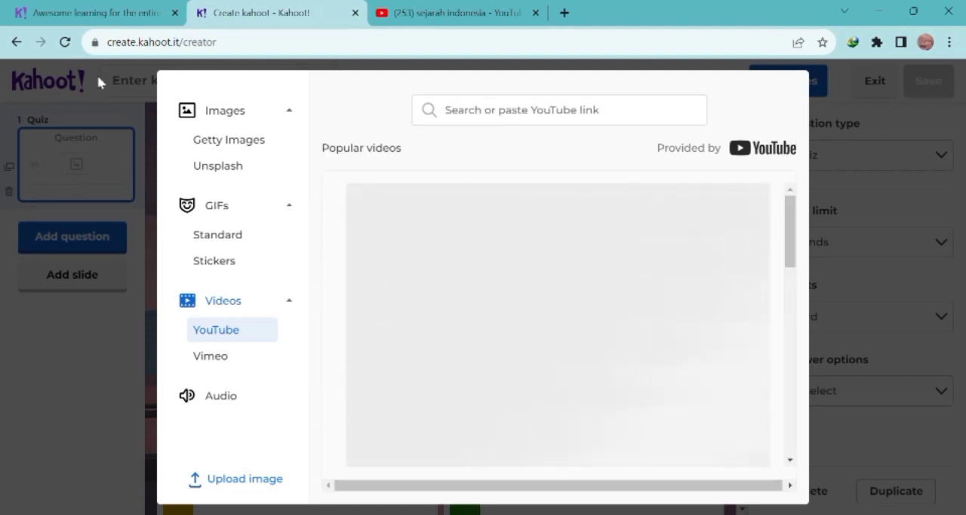
pyautogui.click(78, 157)
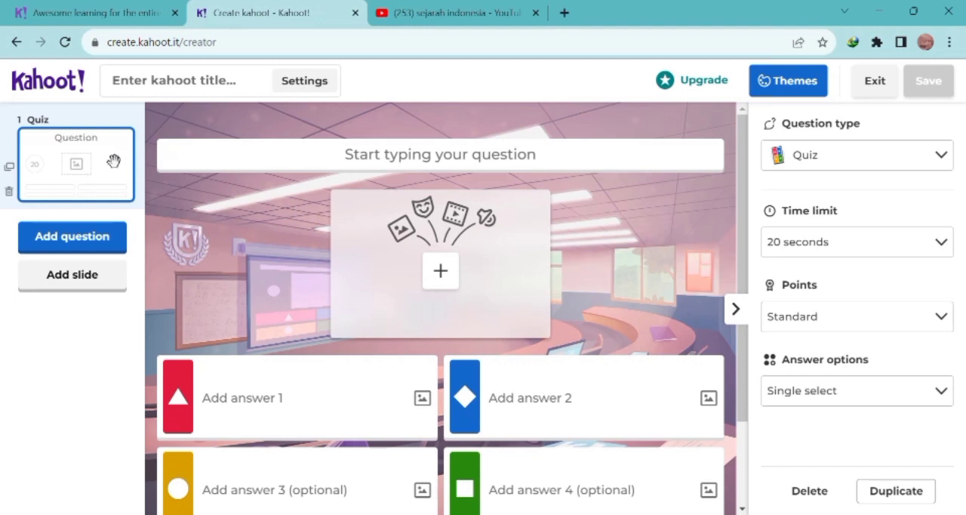
# Step: Add a slide with the Classic media layout after the quiz question
pyautogui.moveTo(115, 157); pyautogui.dragTo(89, 196)
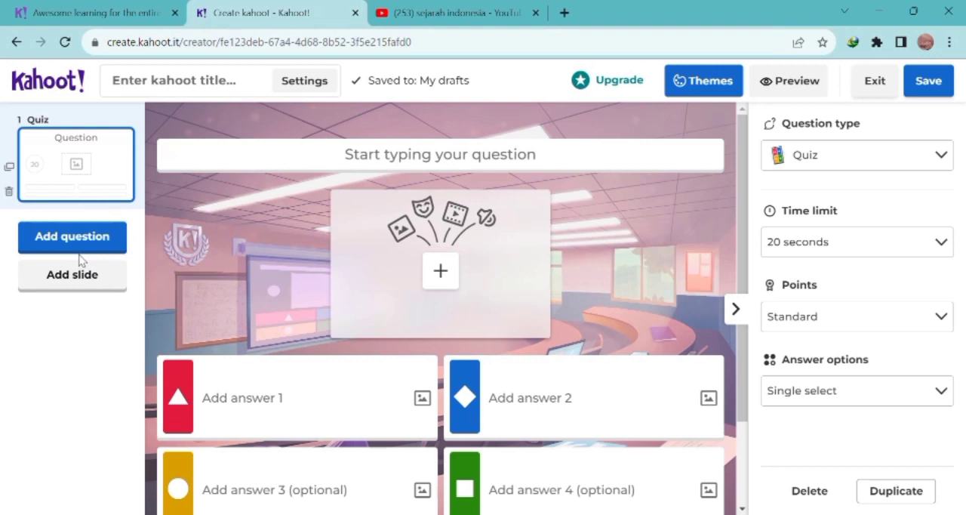
pyautogui.click(83, 279)
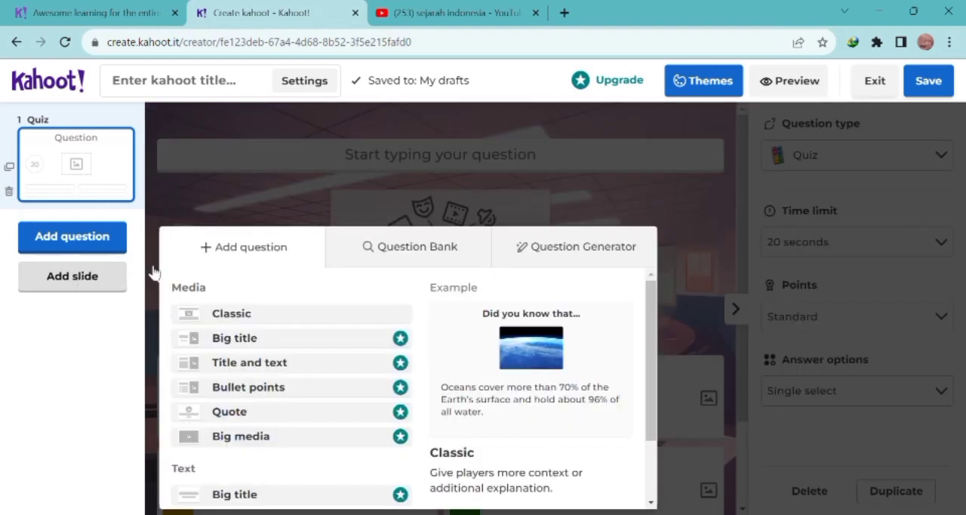
pyautogui.click(232, 320)
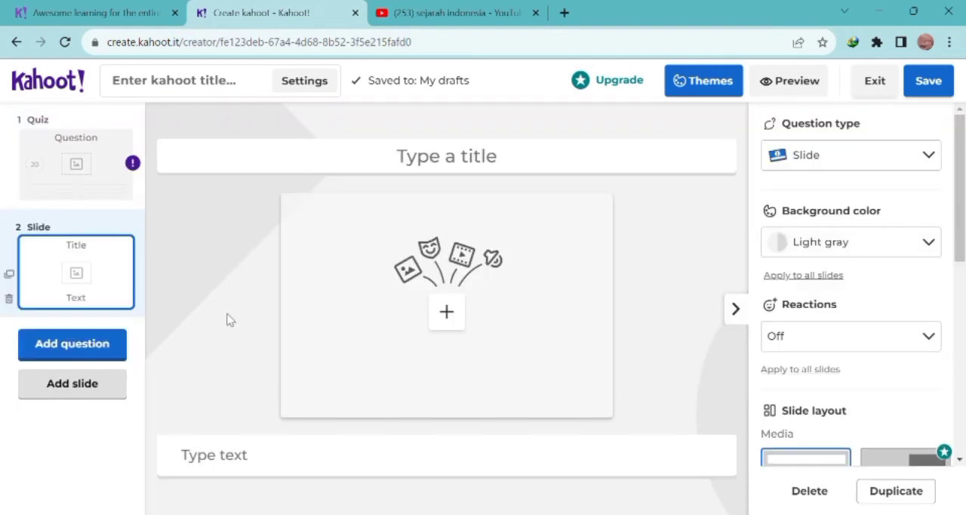
# Step: Find the G30S video through its copied YouTube link and add it to the slide, leaving the start and end times unset
pyautogui.click(447, 314)
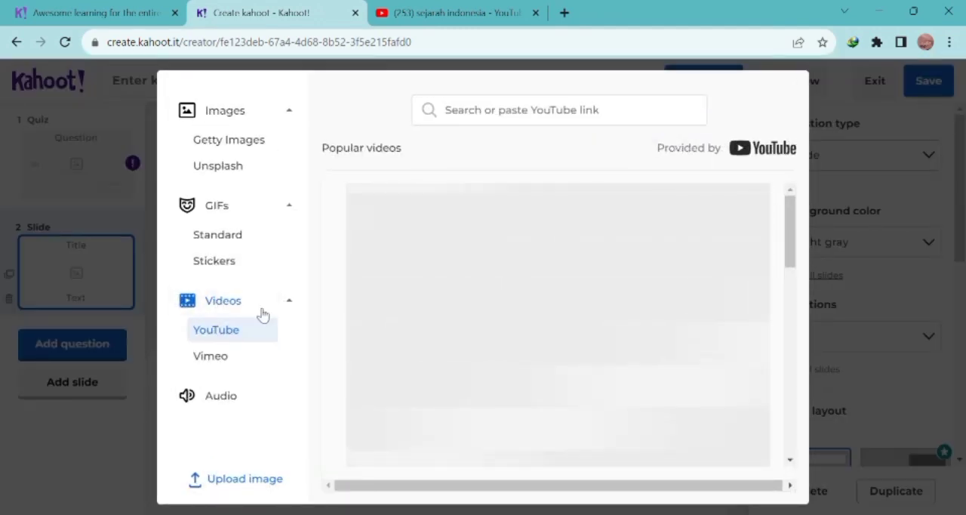
pyautogui.click(505, 124)
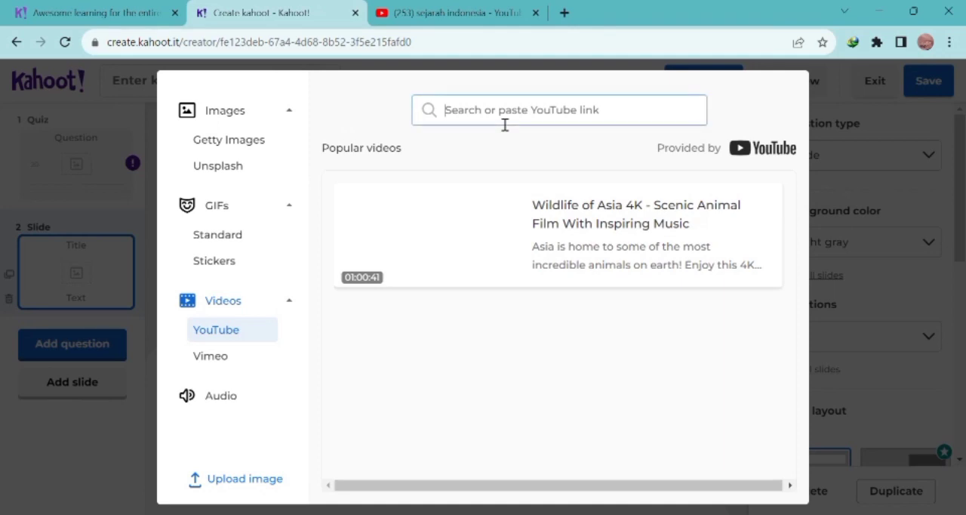
pyautogui.hotkey('ctrl', 'v')
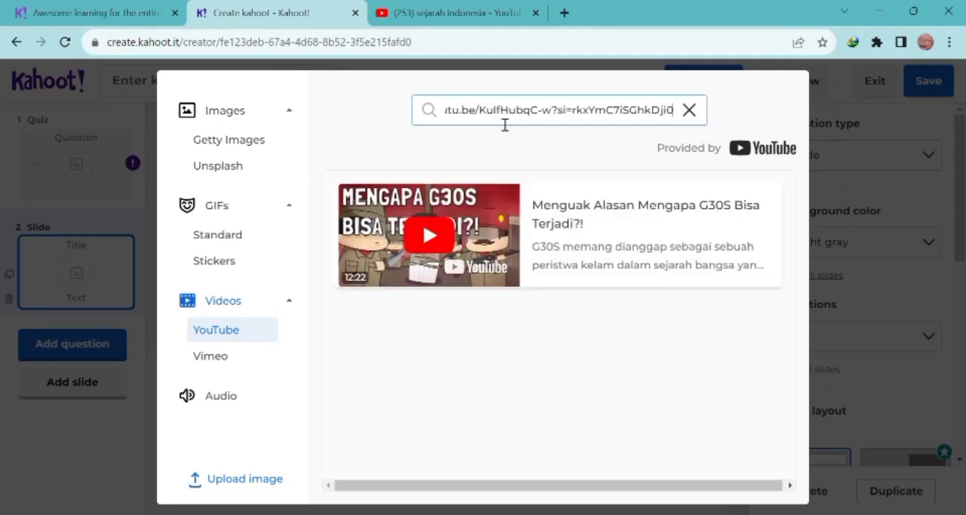
pyautogui.click(462, 245)
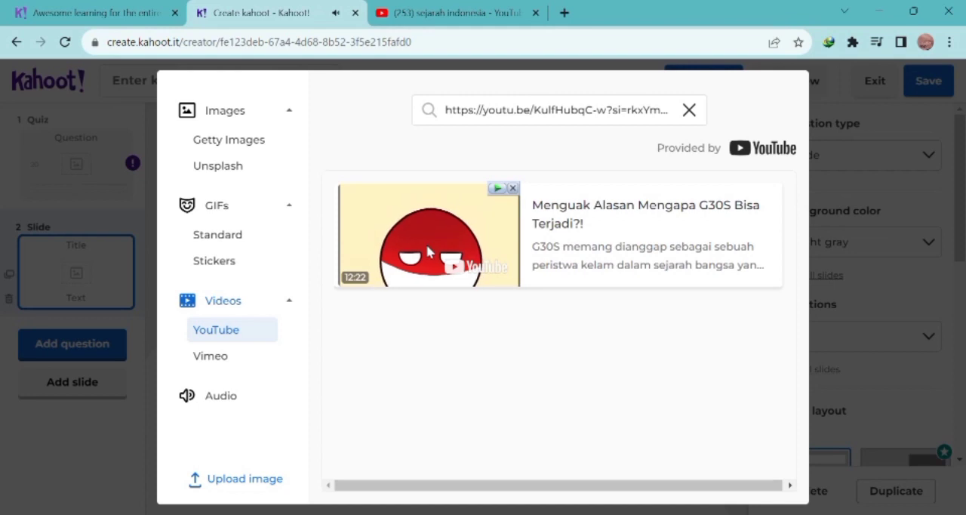
pyautogui.click(729, 233)
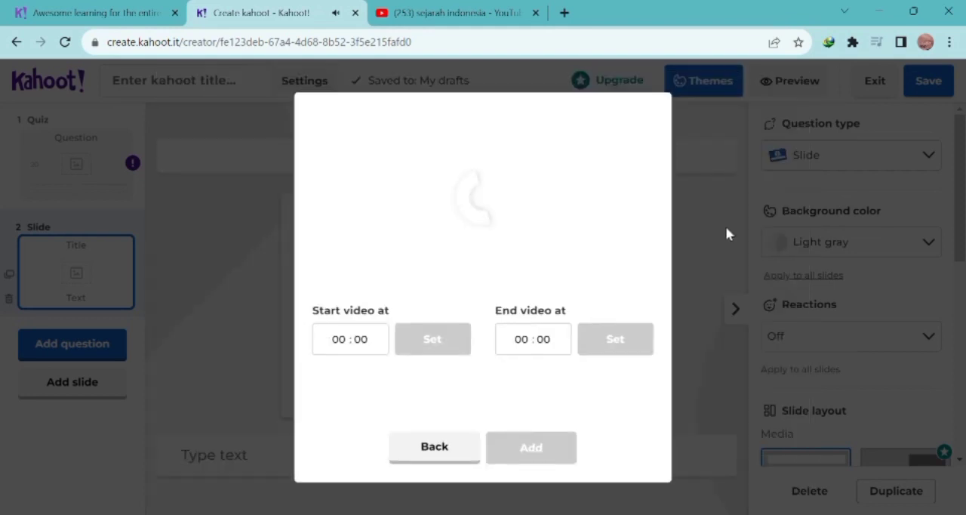
pyautogui.click(515, 451)
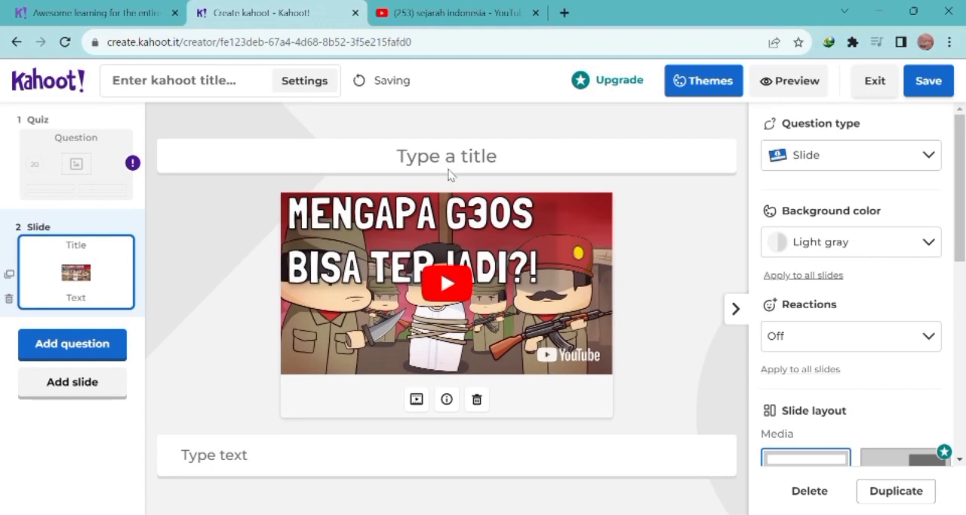
# Step: Title the video slide "Sejarah G30SPKI"
pyautogui.click(458, 160)
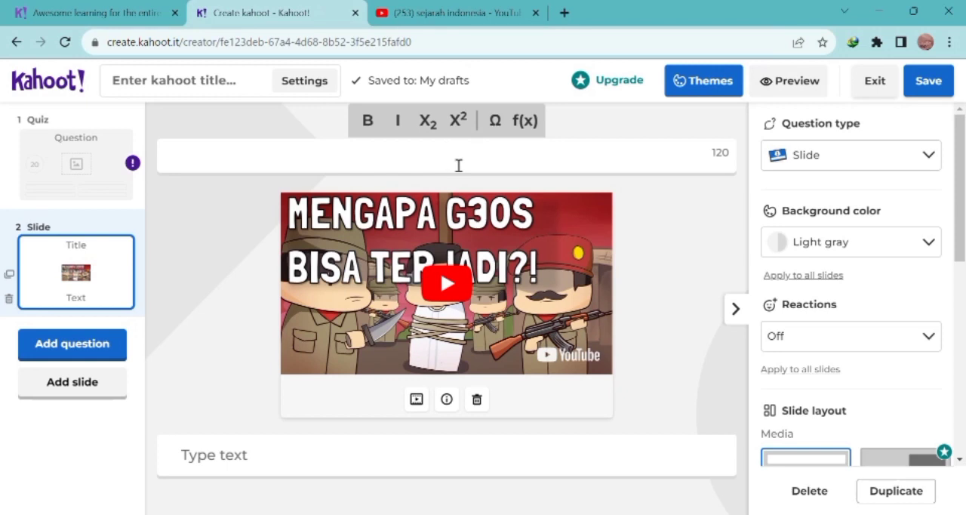
pyautogui.write('Sejarah G3')
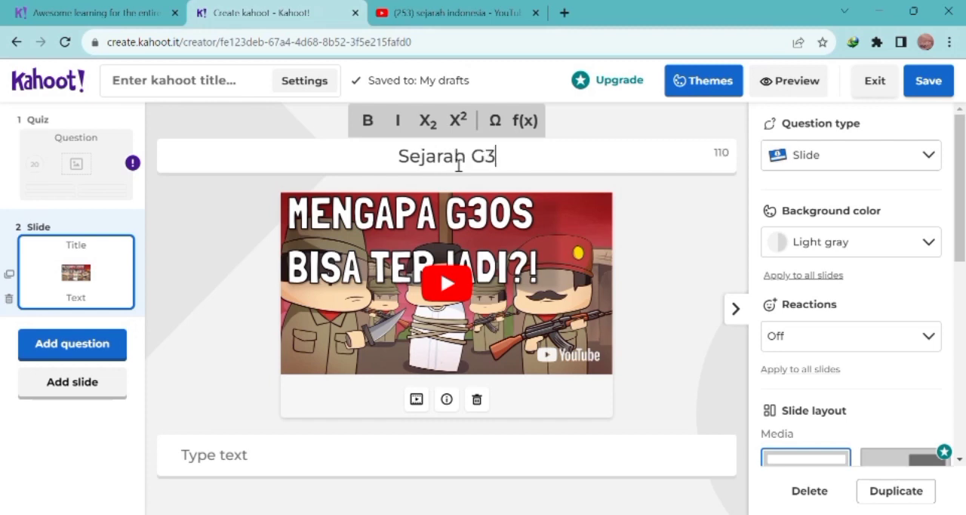
pyautogui.write('0SPKI')
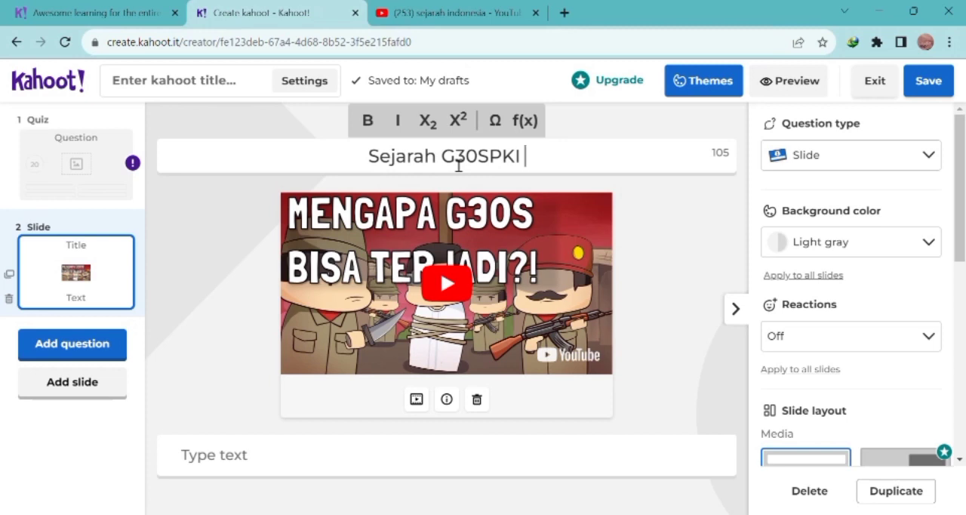
# Step: Enter "AYO NONTON VIDEONYA LALU KITA MAIN BERSAMA" as the slide's text below the video, shifted to the middle of its box
pyautogui.click(308, 459)
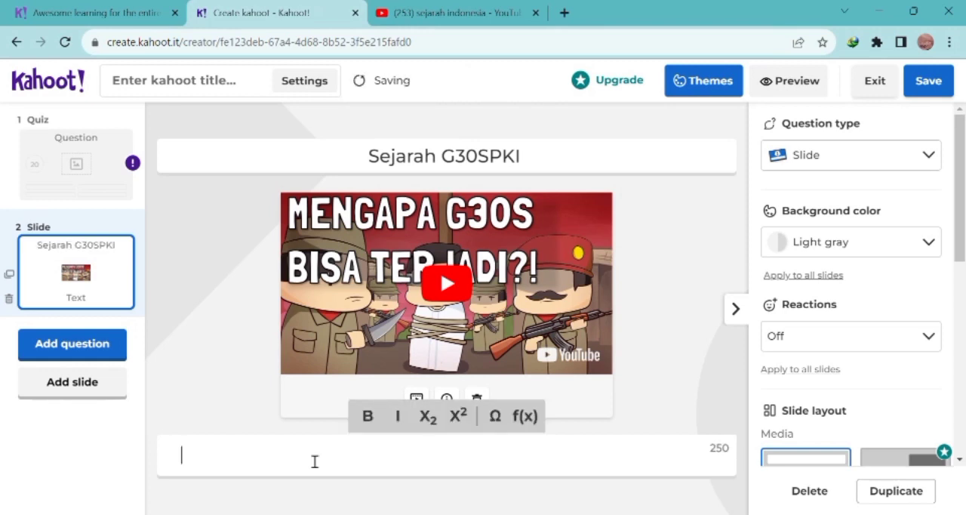
pyautogui.write('AY')
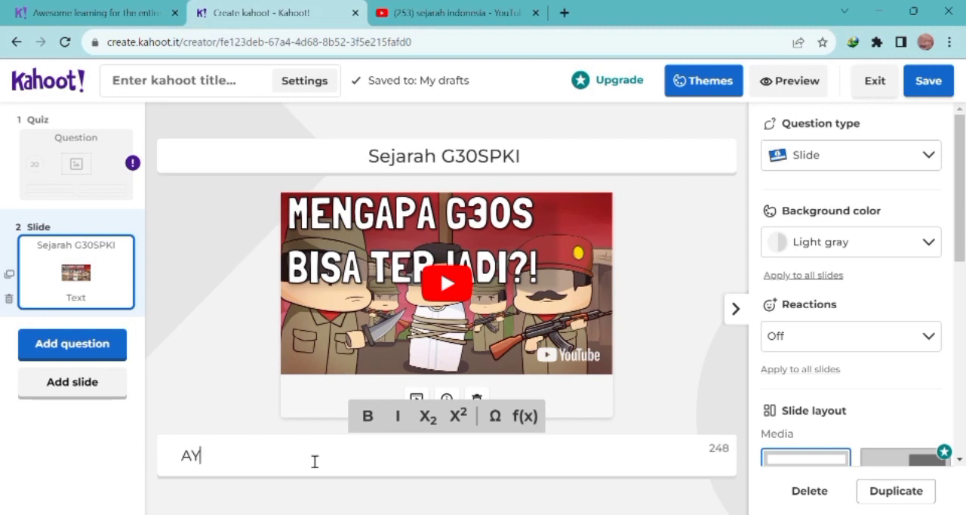
pyautogui.write('O NONTO')
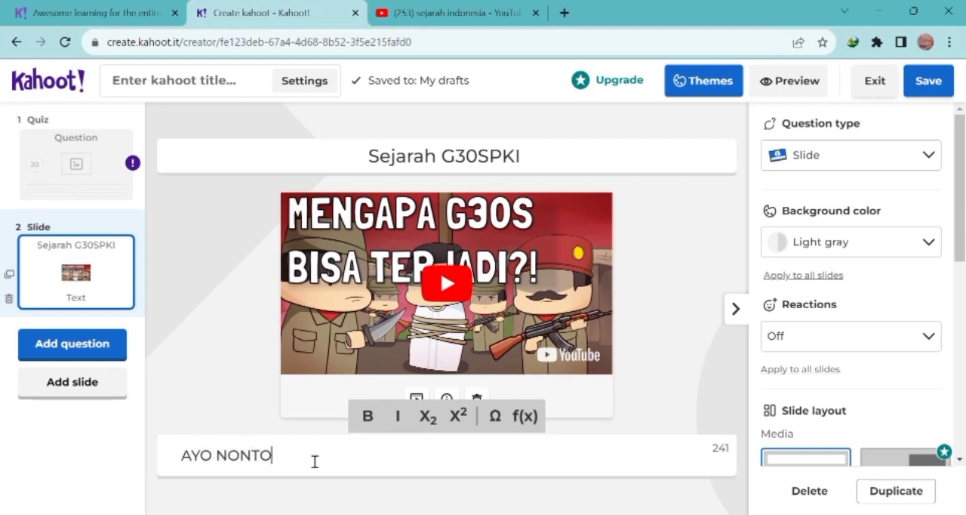
pyautogui.write('N VIDEONYA LALU')
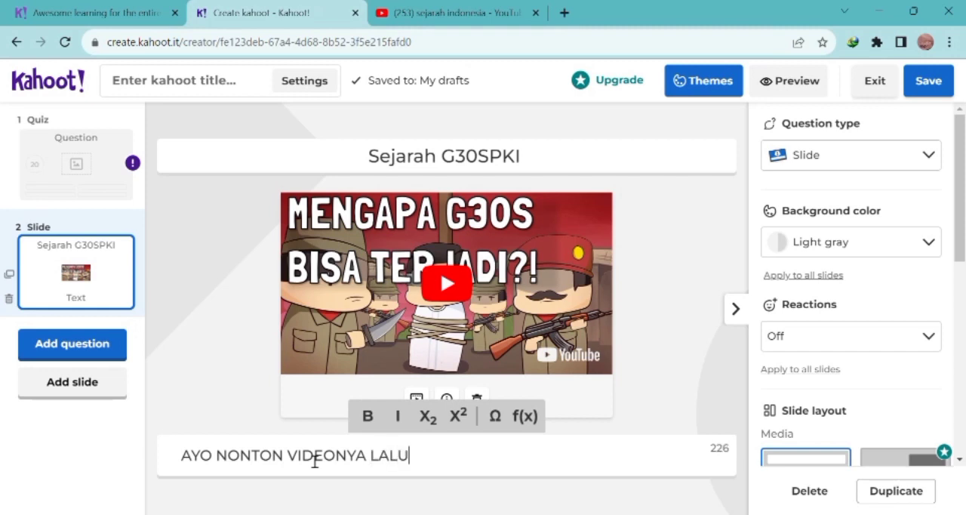
pyautogui.write(' KITA MAIN ')
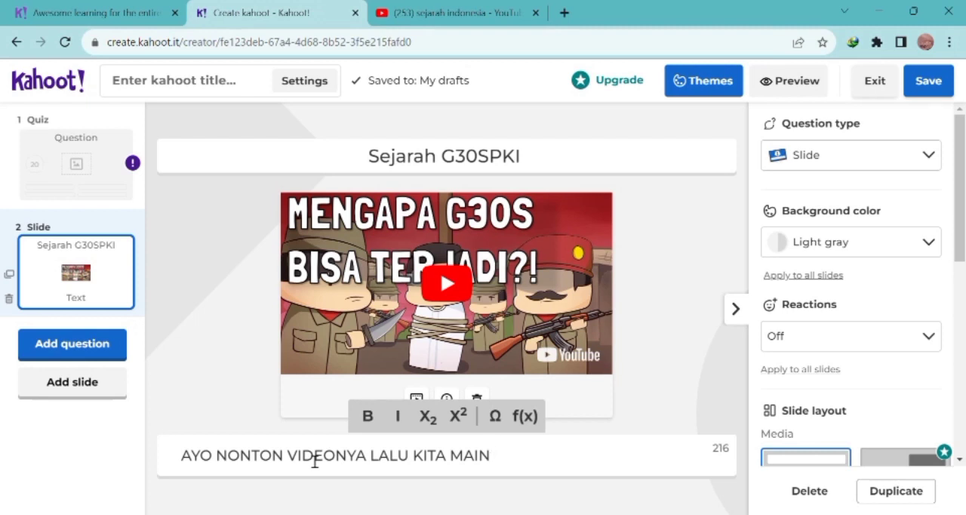
pyautogui.write('BERSA')
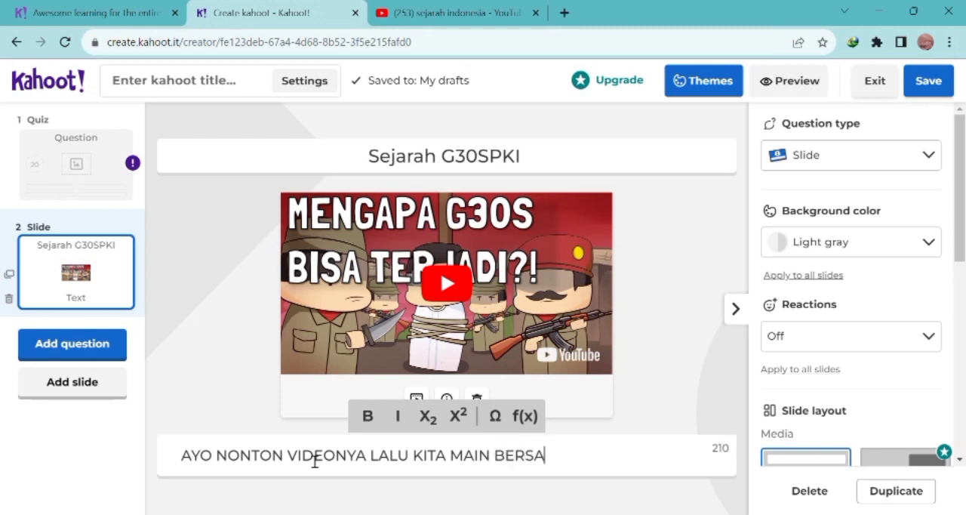
pyautogui.write('MA')
pyautogui.click(189, 466)
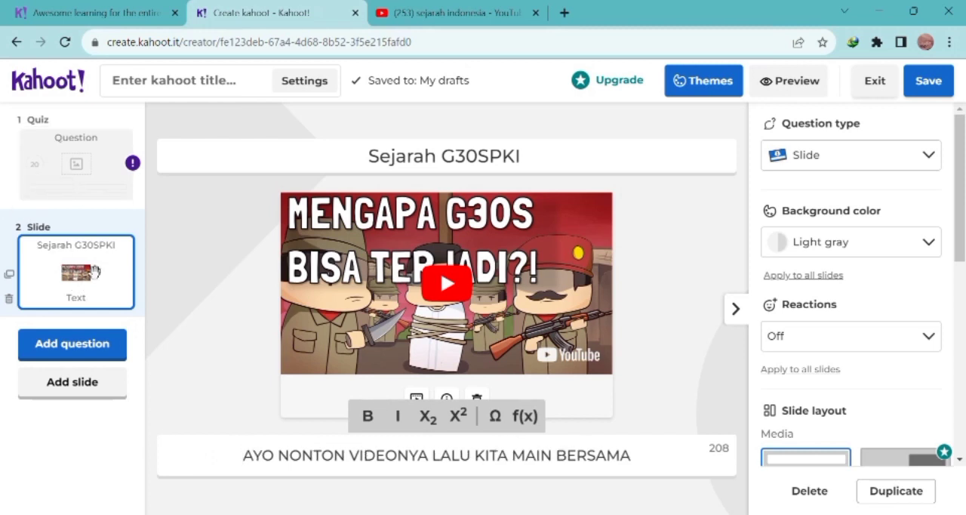
# Step: Move the video slide ahead of the quiz question and open the quiz question's text for editing
pyautogui.moveTo(89, 266); pyautogui.dragTo(83, 165)
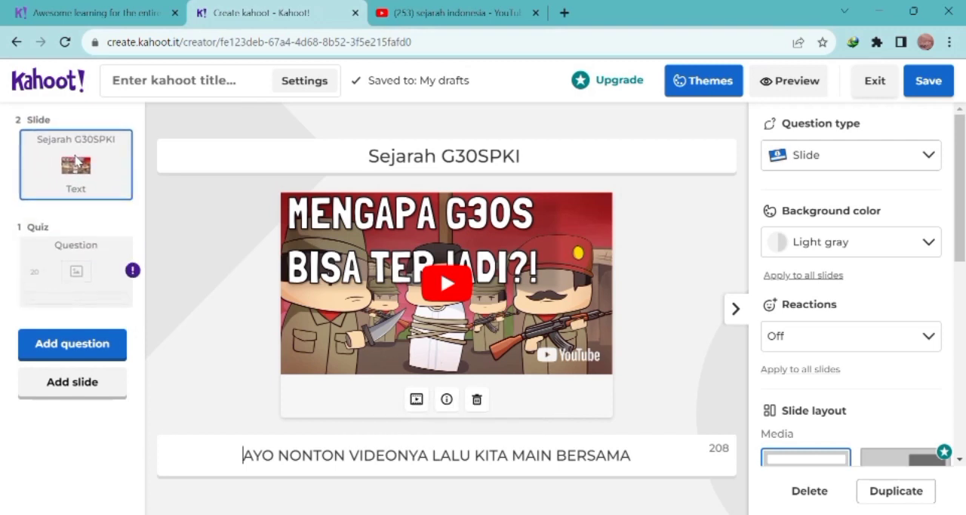
pyautogui.click(98, 282)
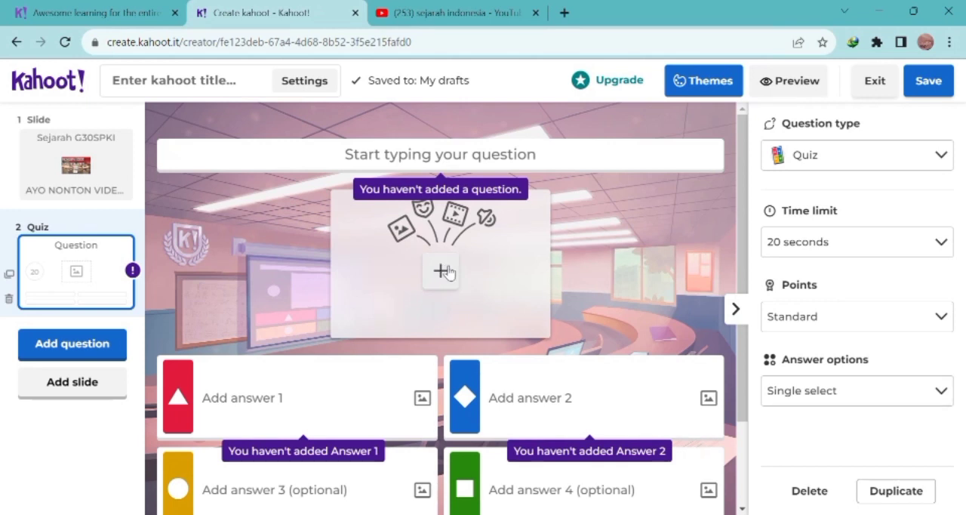
pyautogui.click(412, 164)
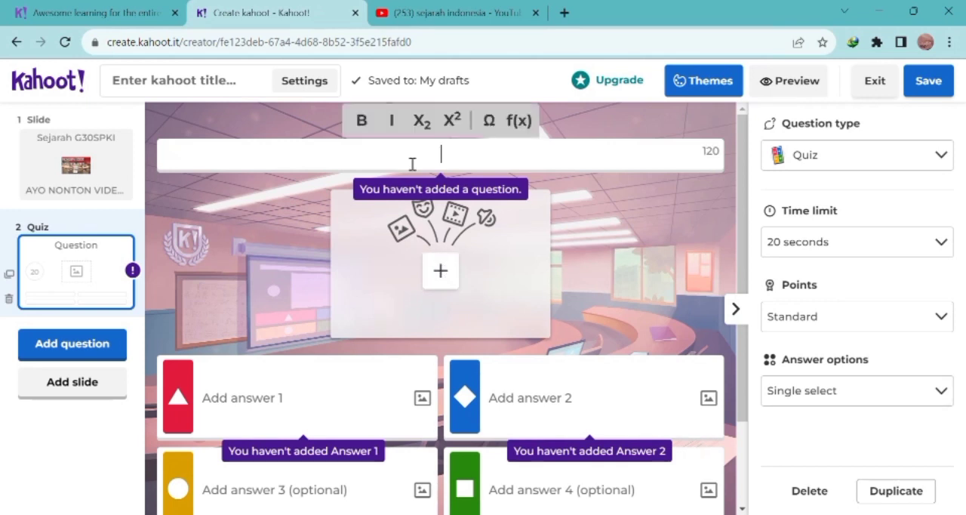
pyautogui.write('A')
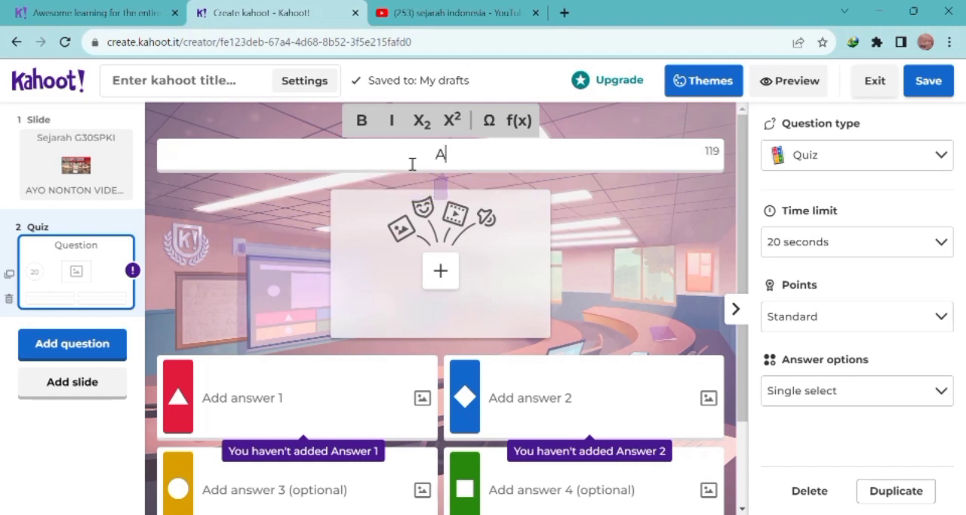
pyautogui.write('pa itu Pk')
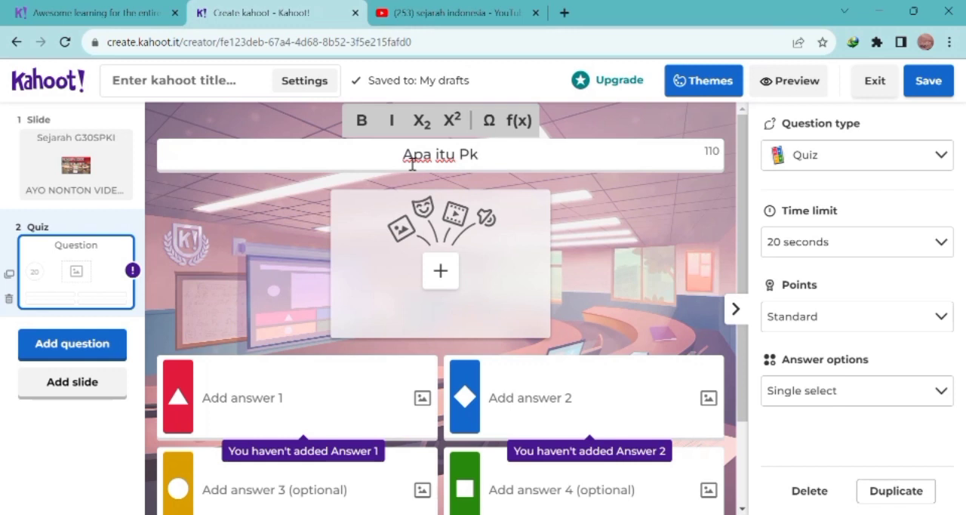
pyautogui.press('BackSpace')
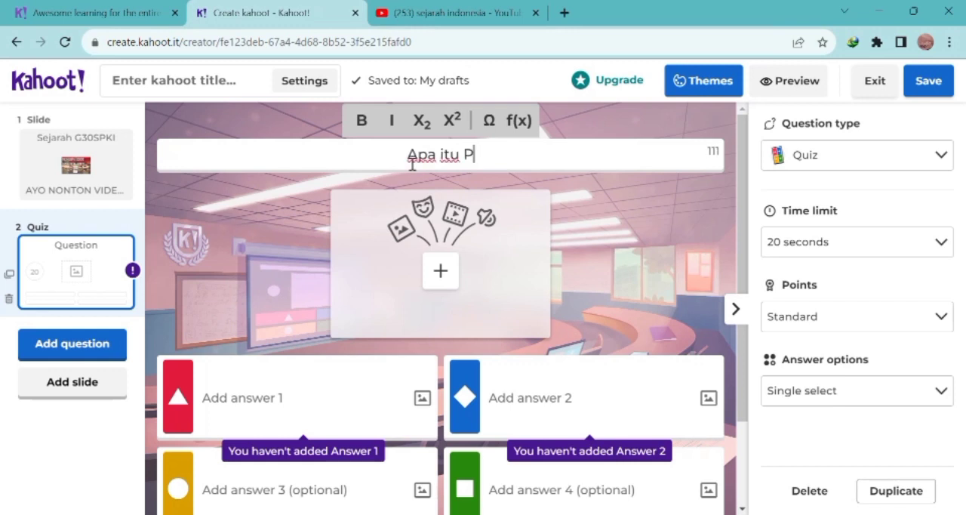
pyautogui.press('BackSpace')
pyautogui.press('BackSpace')
pyautogui.press('BackSpace')
pyautogui.press('BackSpace')
pyautogui.press('BackSpace')
pyautogui.press('BackSpace')
pyautogui.press('BackSpace')
pyautogui.press('BackSpace')
pyautogui.press('BackSpace')
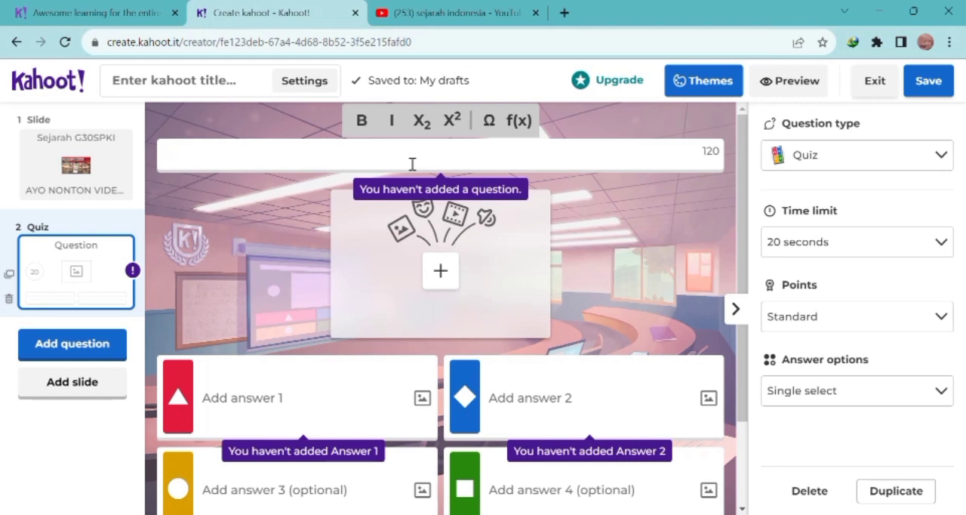
# Step: Enter "siapa tokoh PKI 30 september" as the quiz question
pyautogui.write('siap')
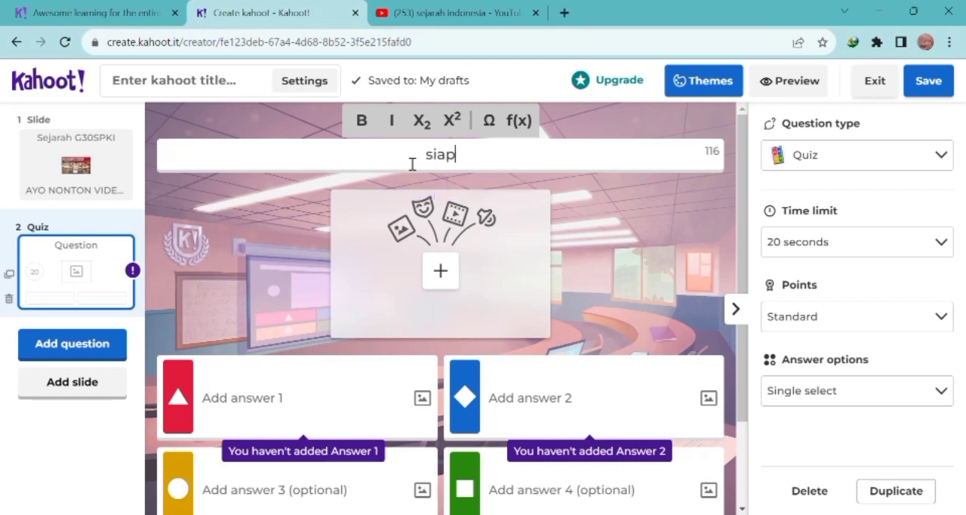
pyautogui.write('a tokoh ')
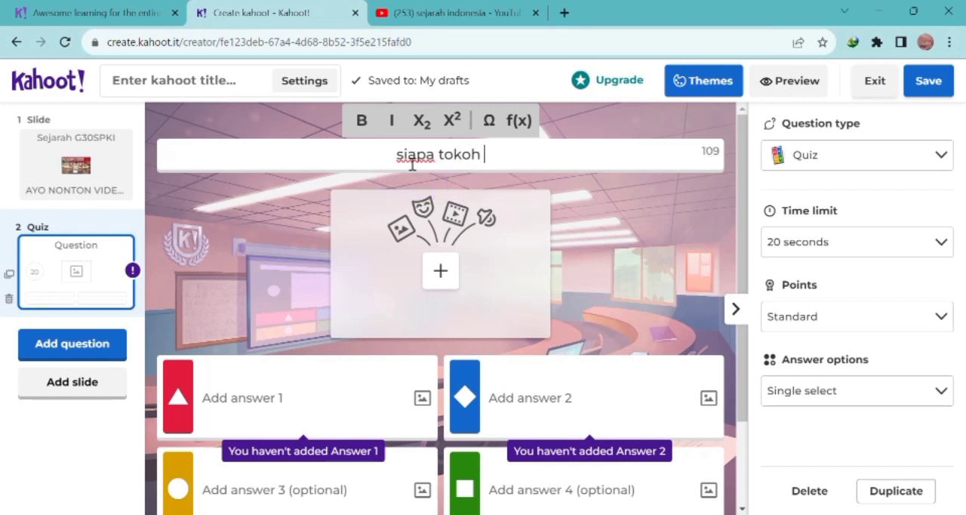
pyautogui.write('Pk')
pyautogui.press('BackSpace')
pyautogui.write('KI 30')
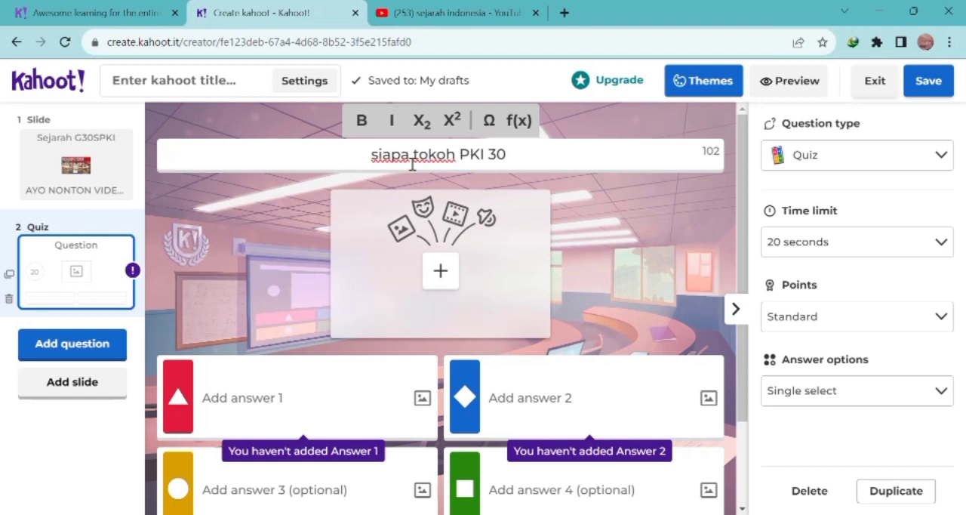
pyautogui.write(' sept')
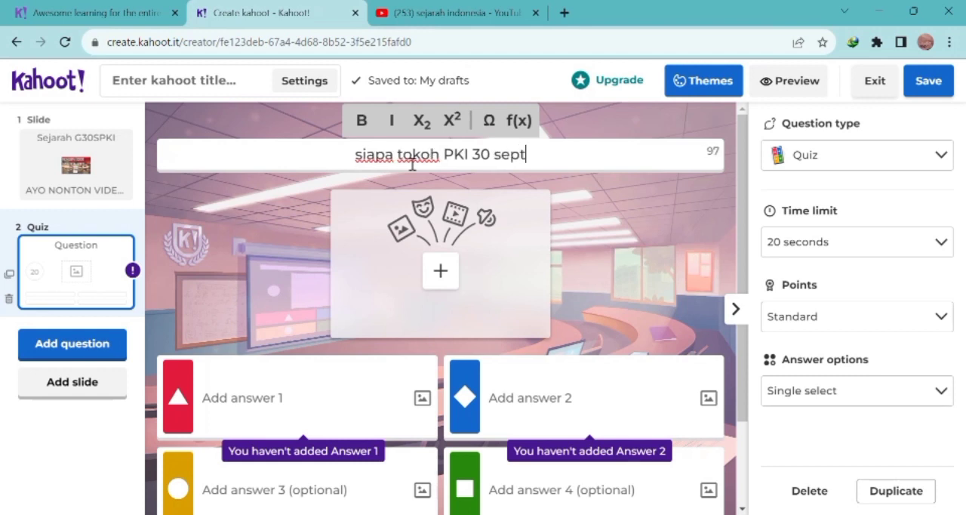
pyautogui.write('ember')
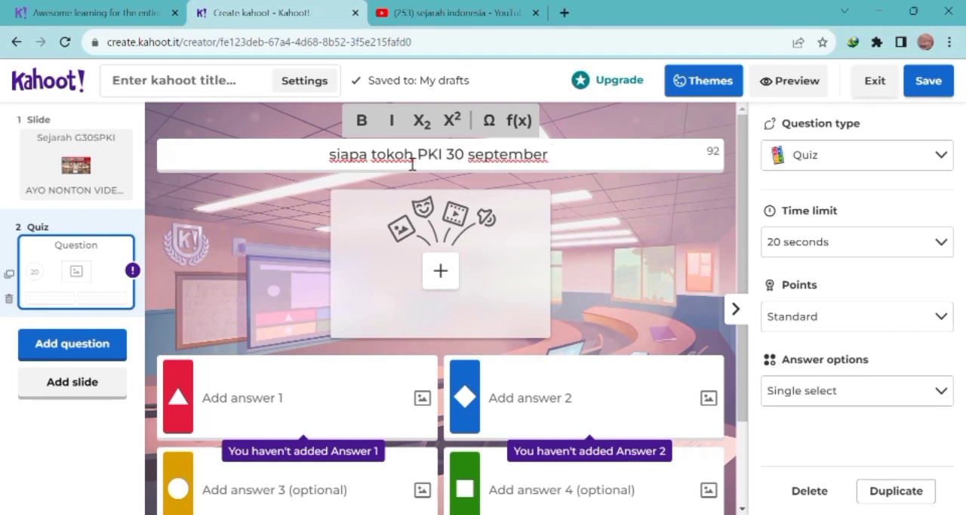
# Step: Search Getty Images for "partai komunis" and add the picture of the burning red flag to the quiz question
pyautogui.click(355, 283)
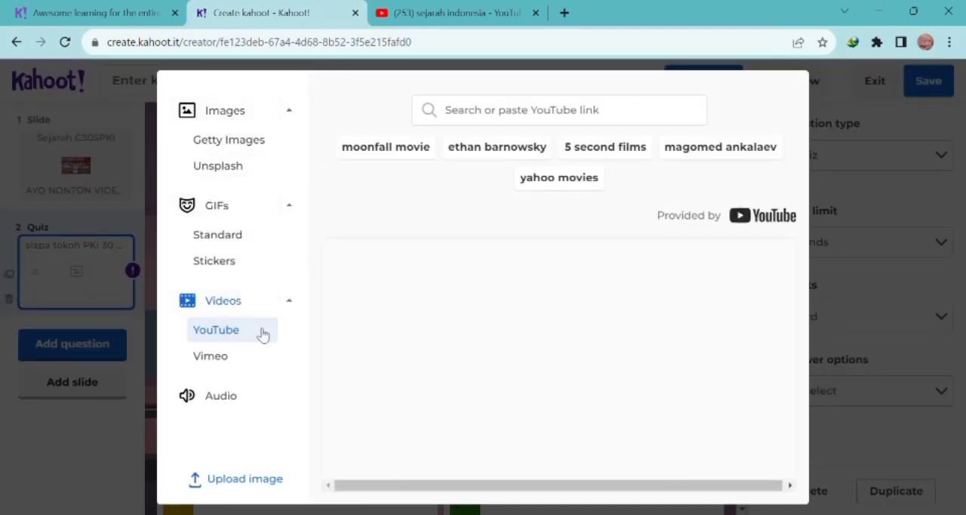
pyautogui.click(508, 118)
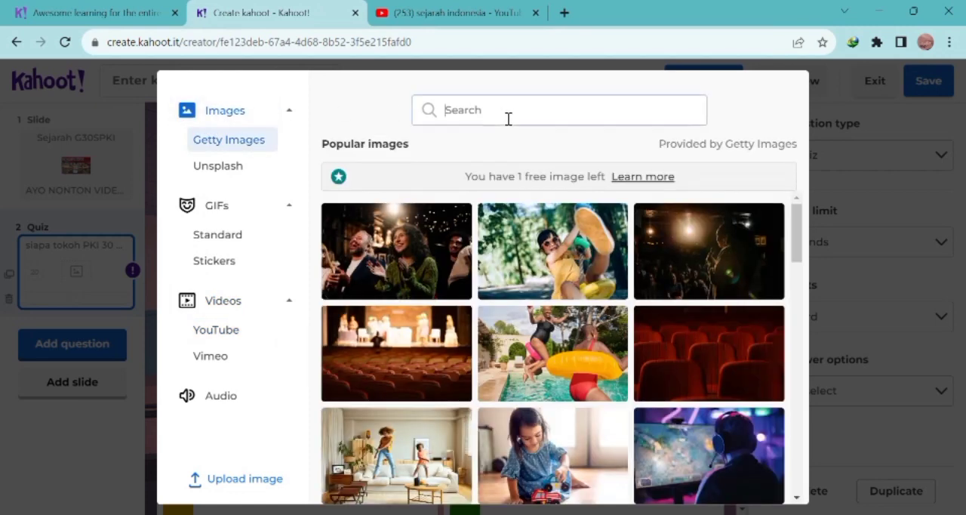
pyautogui.write('pk')
pyautogui.write('art')
pyautogui.write('ai ')
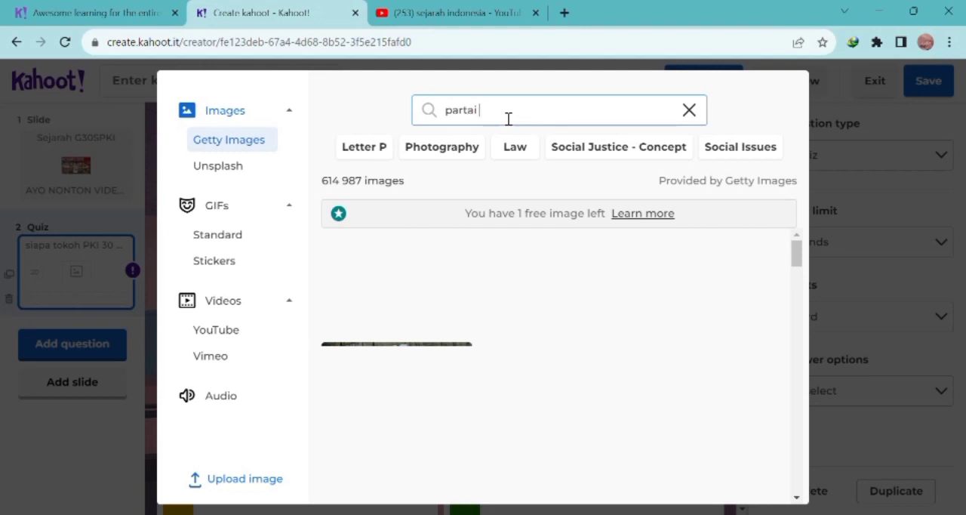
pyautogui.write('kom')
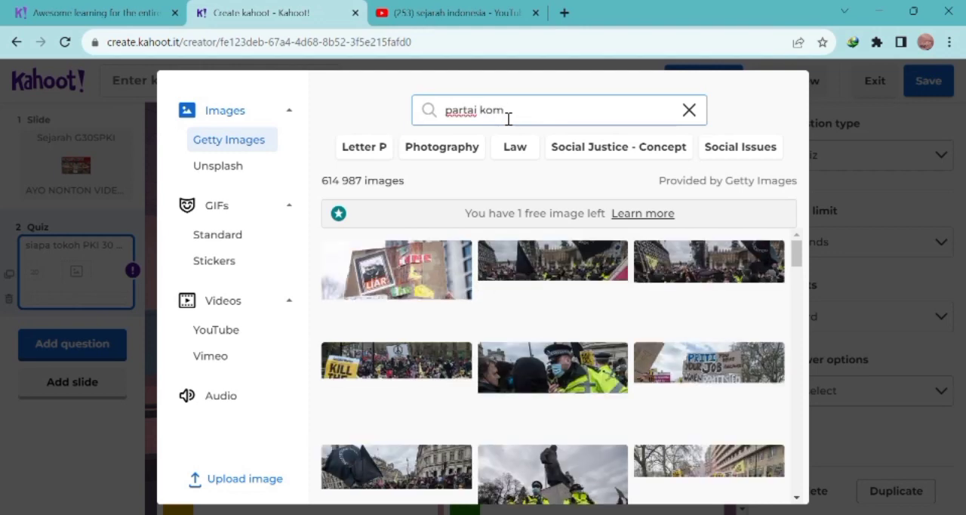
pyautogui.write('unis')
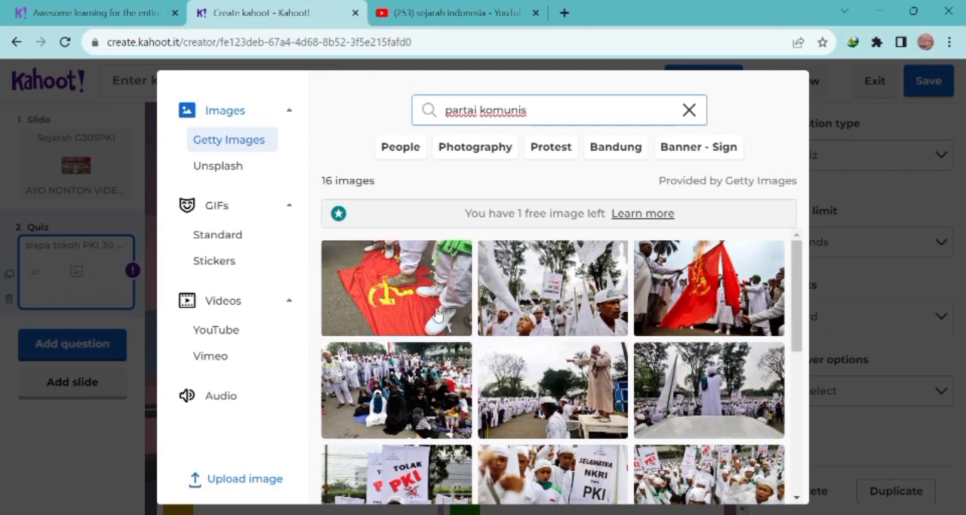
pyautogui.click(728, 285)
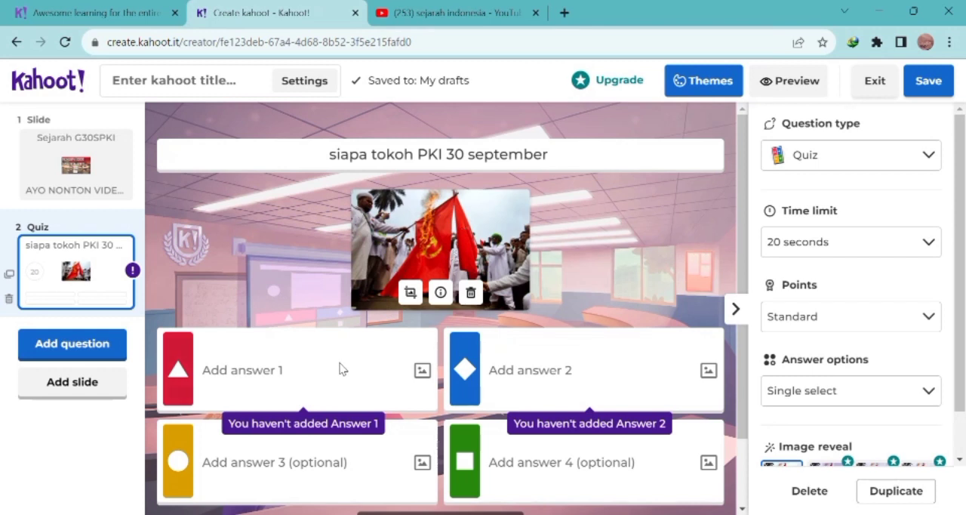
# Step: Enter "D.N Aidit" as answer 1 of the quiz question
pyautogui.click(298, 384)
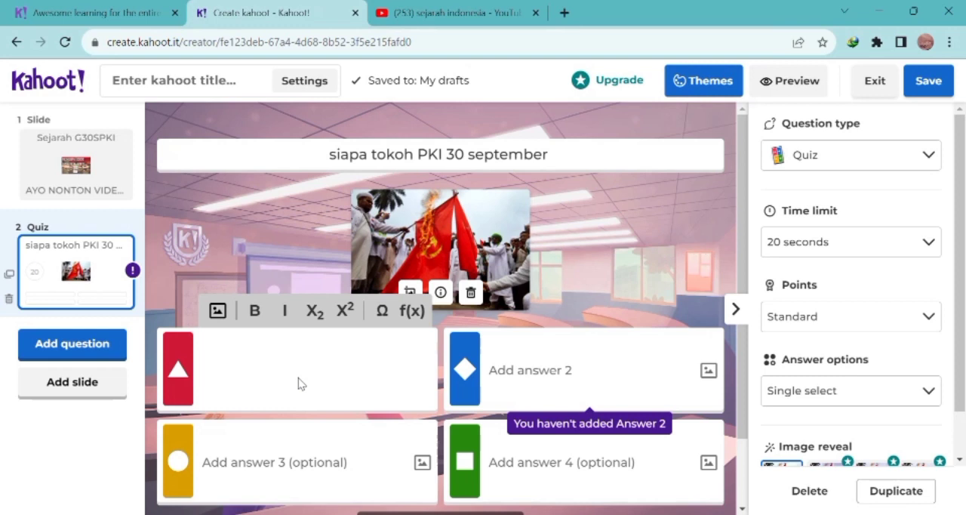
pyautogui.write('D.N Aidit')
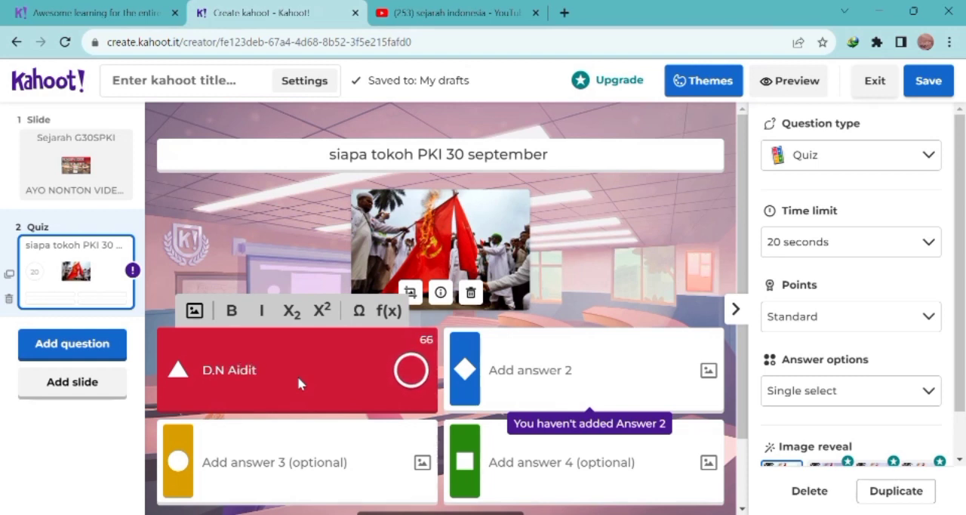
# Step: Enter "Seokarna" as answer 2 of the quiz question
pyautogui.click(579, 389)
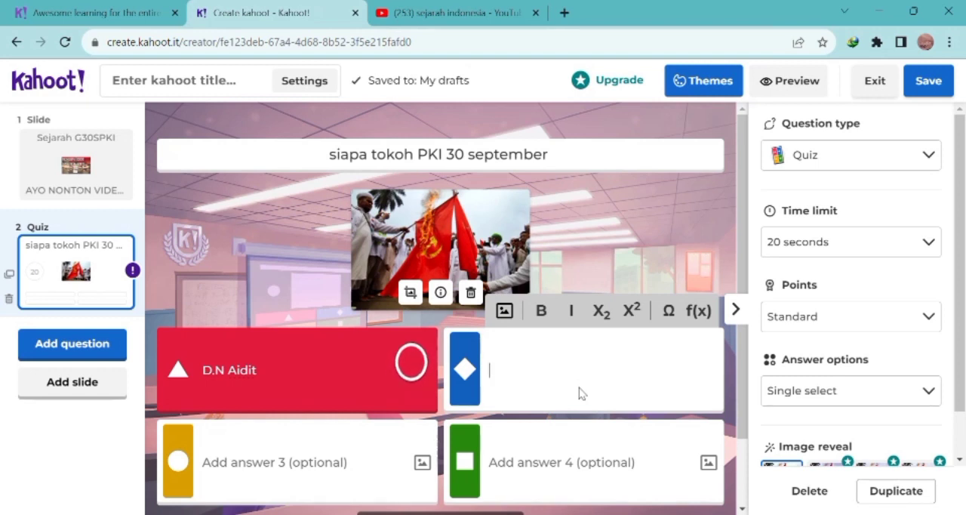
pyautogui.write('S')
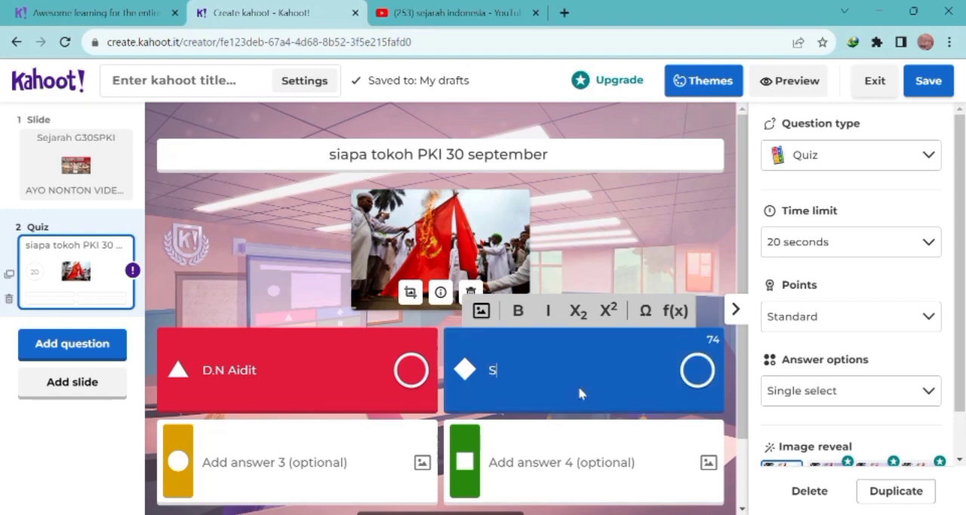
pyautogui.write('eokrna')
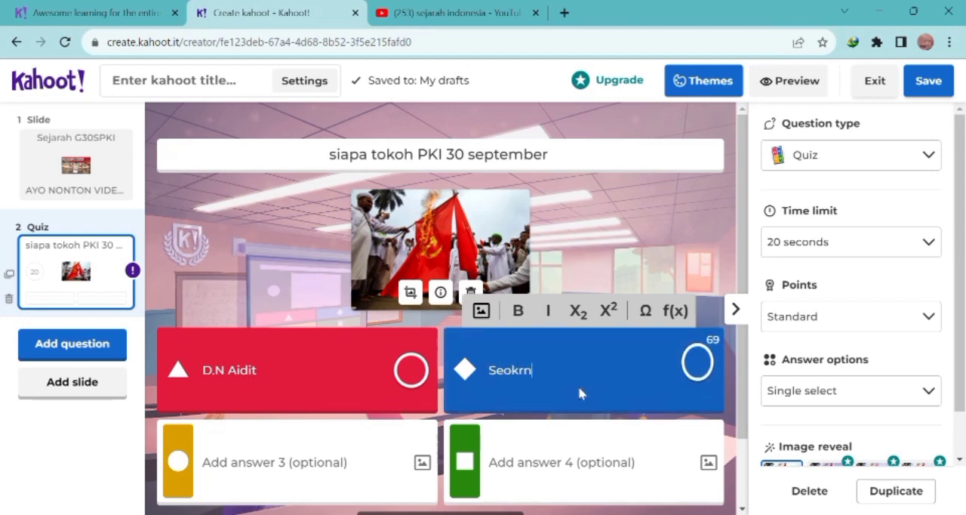
pyautogui.press('BackSpace')
pyautogui.press('BackSpace')
pyautogui.press('BackSpace')
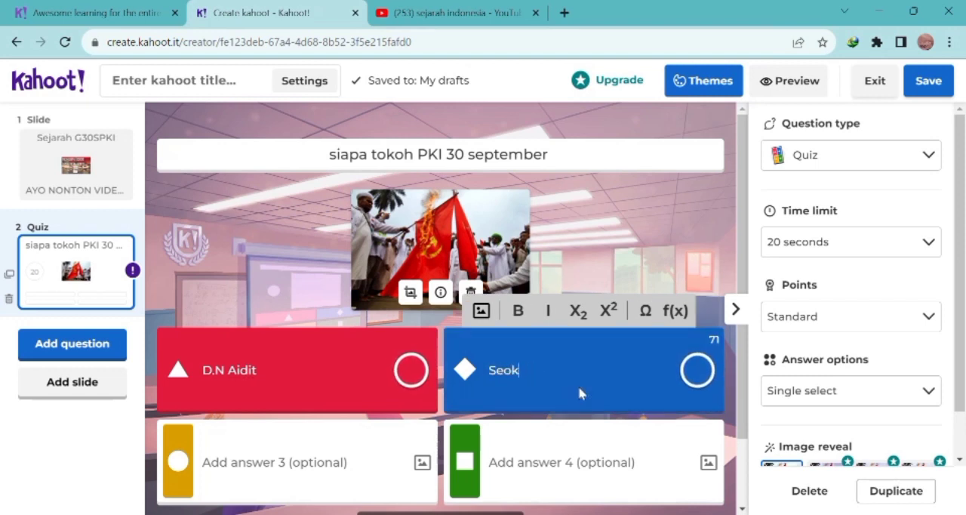
pyautogui.write('arna')
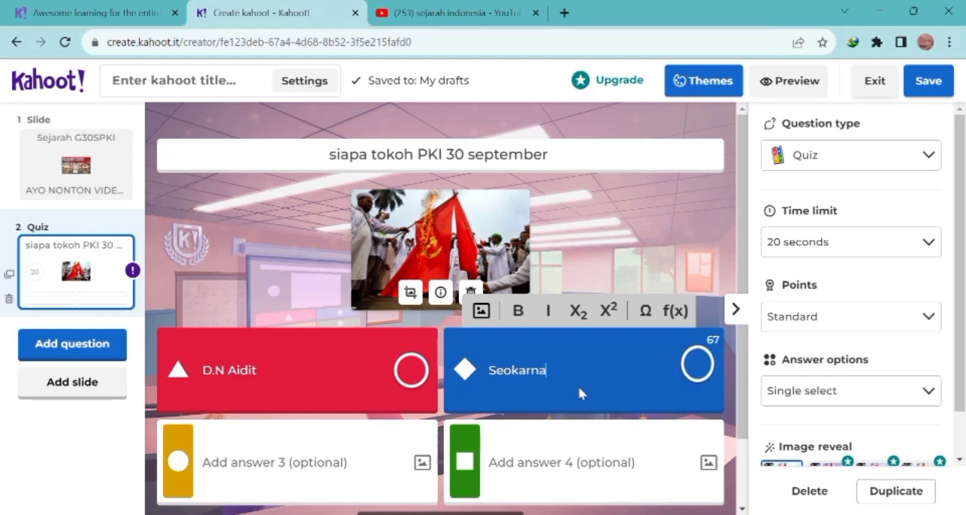
# Step: Enter "Kartoesoewiryo" as answer 3 of the quiz question
pyautogui.click(342, 463)
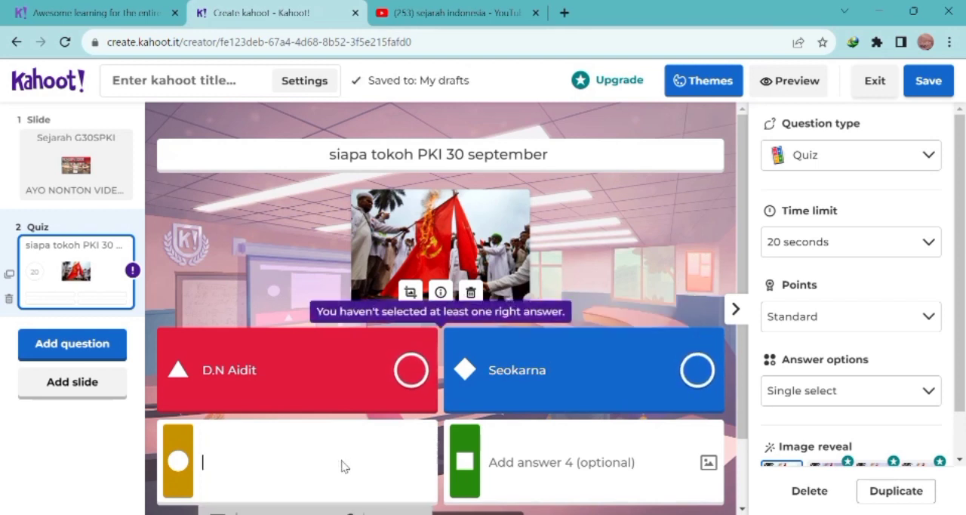
pyautogui.write('KA')
pyautogui.press('BackSpace')
pyautogui.write('A')
pyautogui.press('BackSpace')
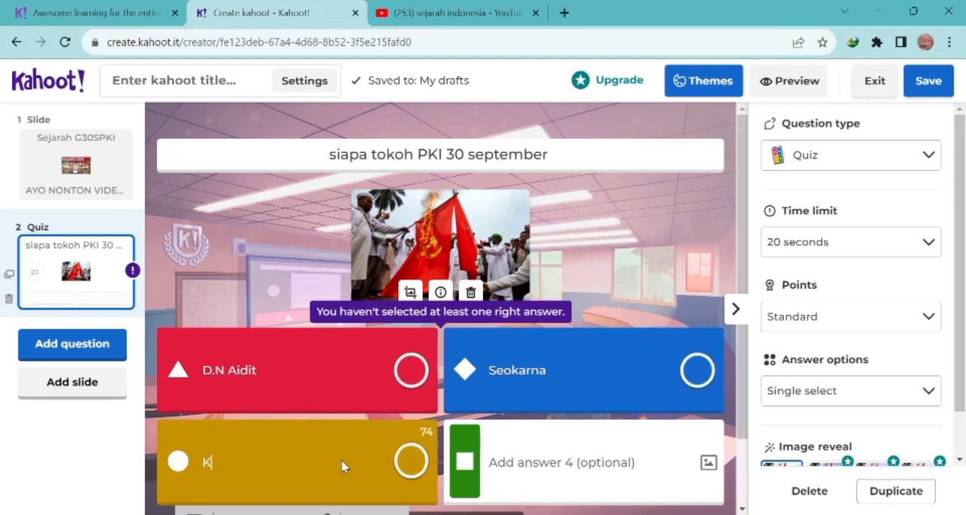
pyautogui.write('artosiwiryo')
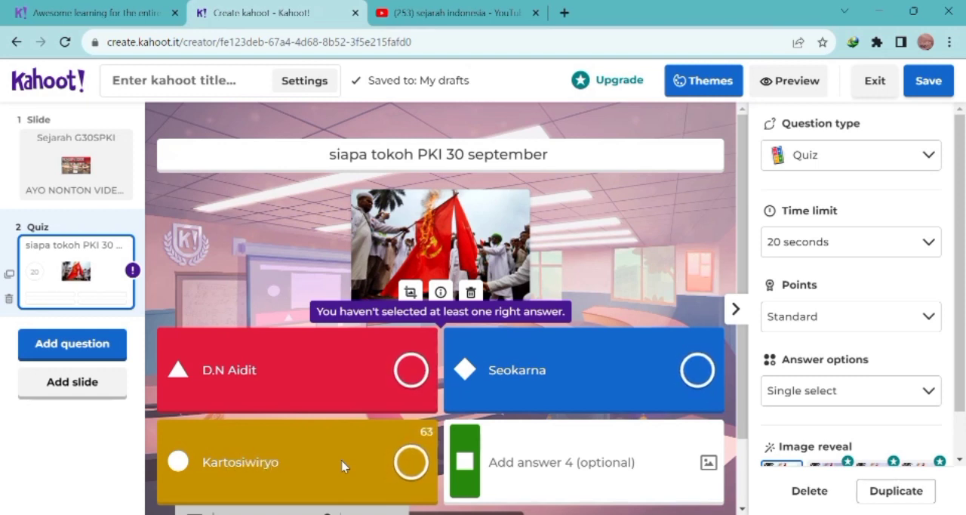
pyautogui.press('BackSpace')
pyautogui.press('BackSpace')
pyautogui.press('BackSpace')
pyautogui.press('BackSpace')
pyautogui.press('BackSpace')
pyautogui.press('BackSpace')
pyautogui.press('BackSpace')
pyautogui.write('esoew')
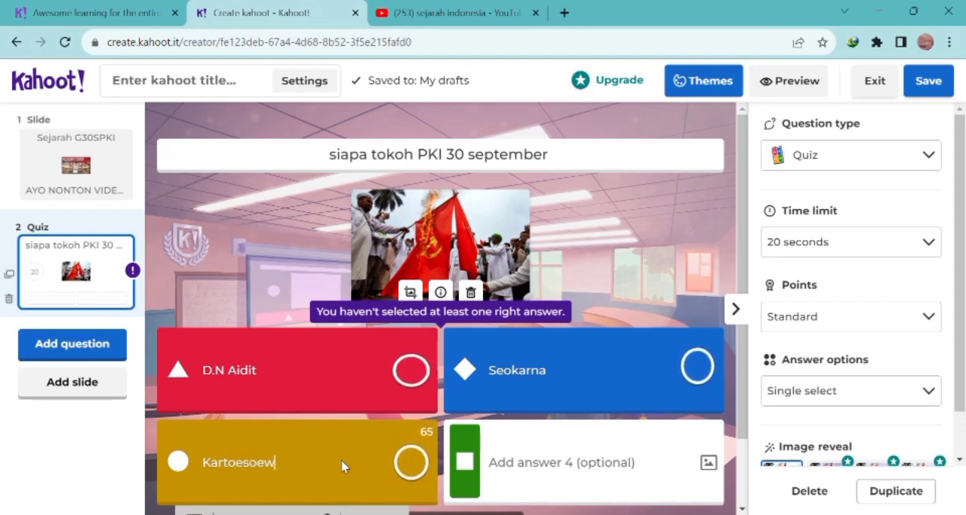
pyautogui.write('irya')
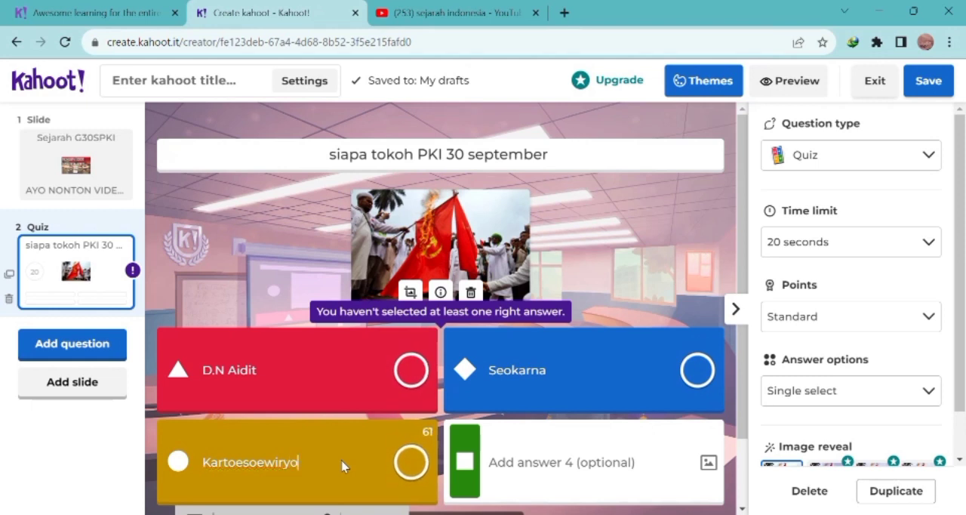
# Step: Correct the spelling of answer 2 of the quiz question to "Seokarno"
pyautogui.click(502, 472)
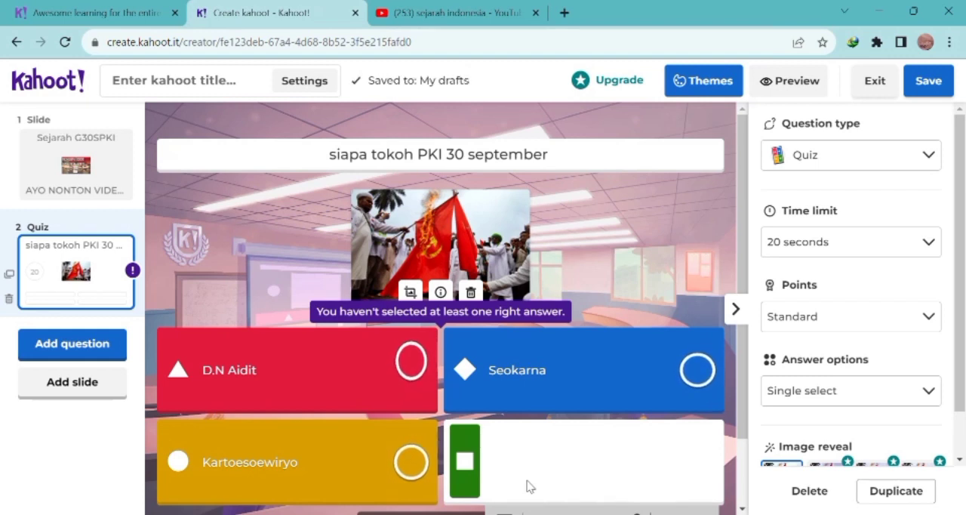
pyautogui.click(557, 371)
pyautogui.press('BackSpace')
pyautogui.write('0')
pyautogui.press('Home')
pyautogui.write('o')
pyautogui.press('BackSpace')
pyautogui.press('End')
pyautogui.press('BackSpace')
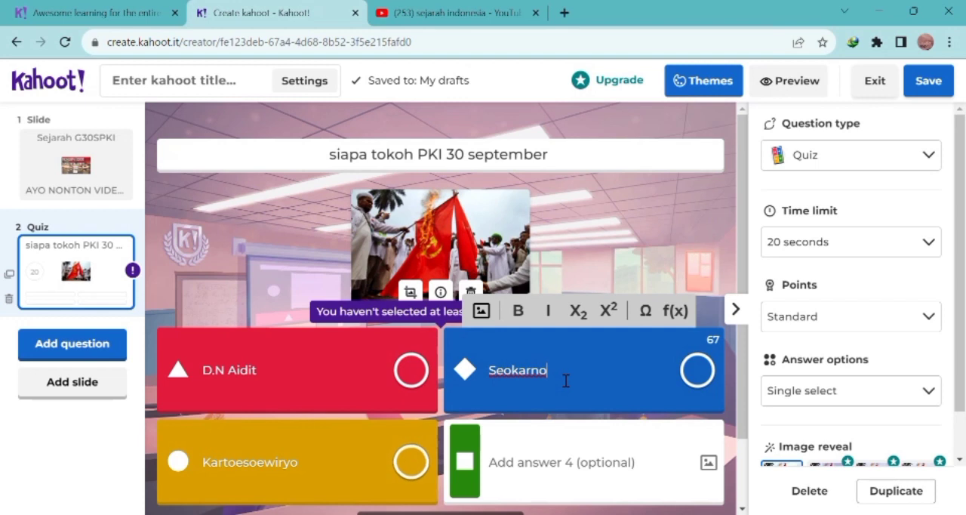
# Step: Enter "Seoharto" as answer 4 and mark "D.N Aidit" as the correct answer
pyautogui.click(576, 475)
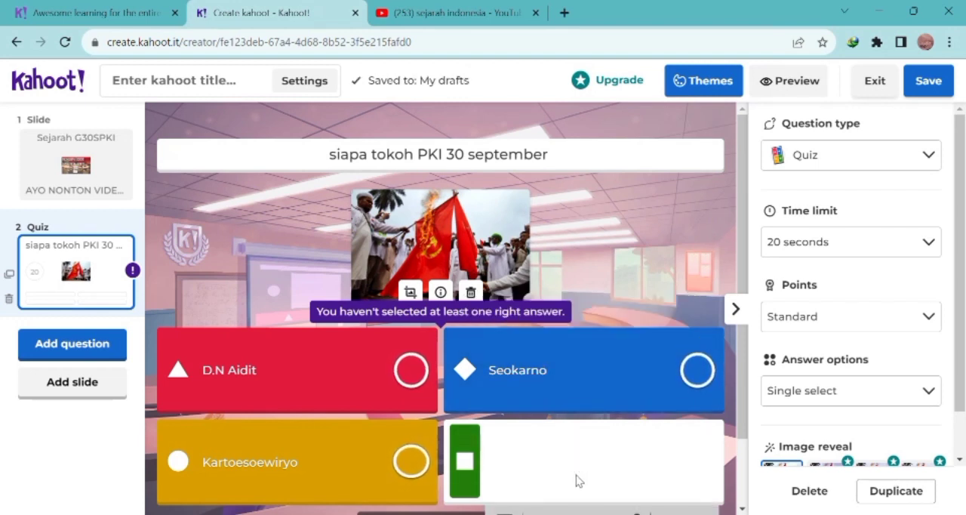
pyautogui.write('S')
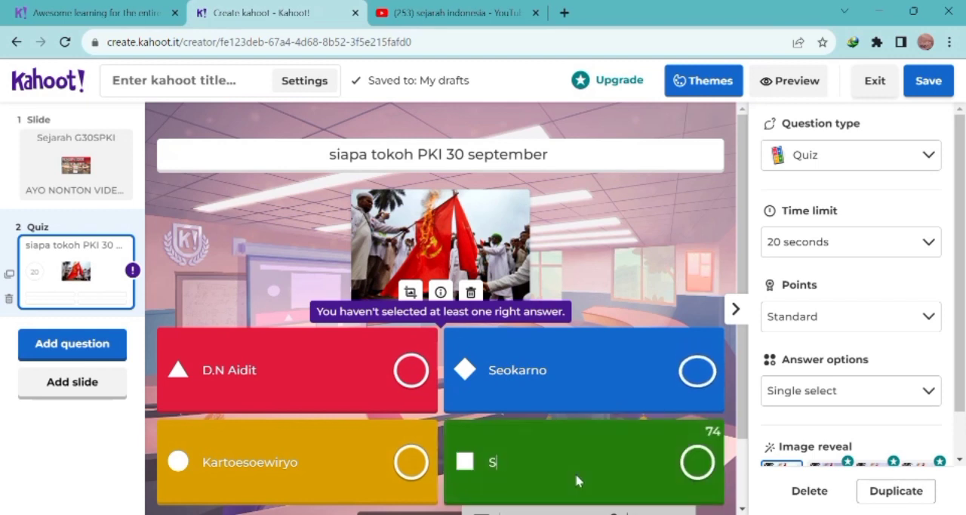
pyautogui.write('eoharto')
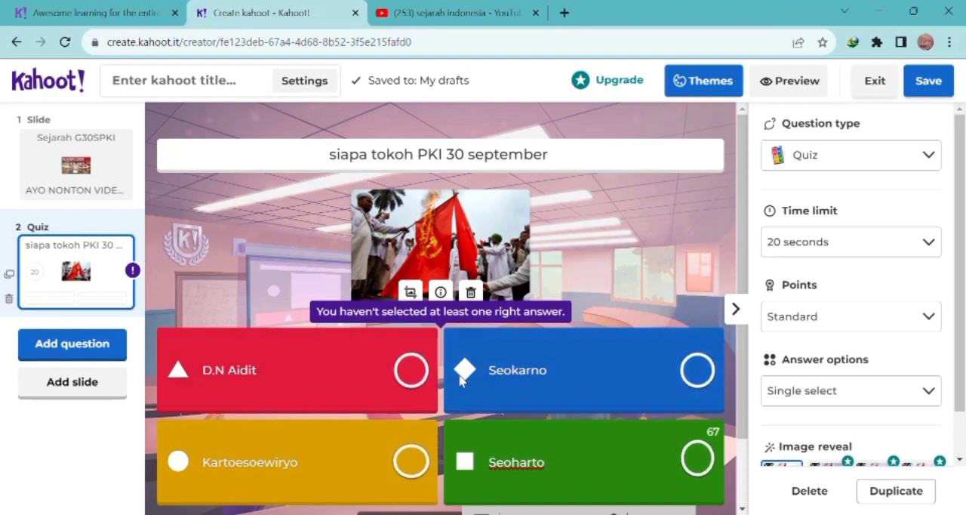
pyautogui.click(425, 378)
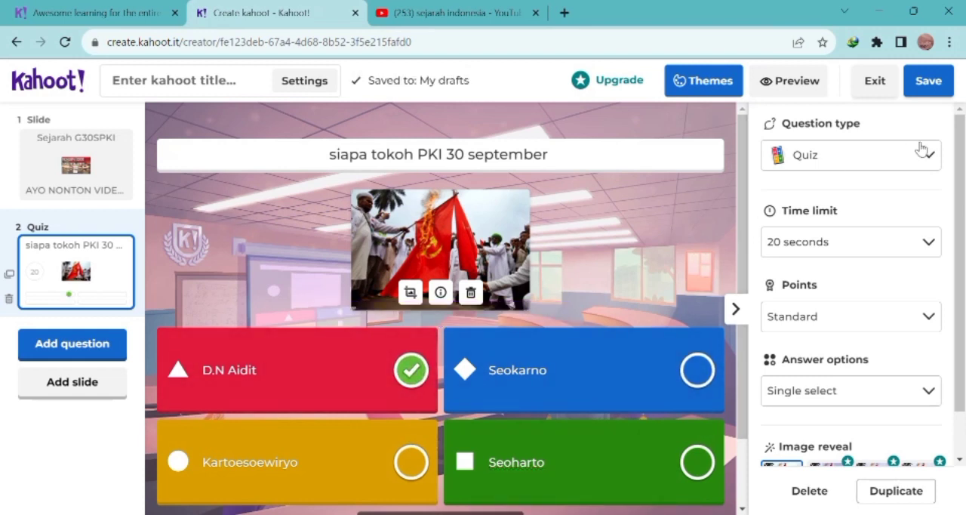
# Step: Look through the question types available for the quiz question, from test knowledge to collect opinions and present info
pyautogui.click(932, 163)
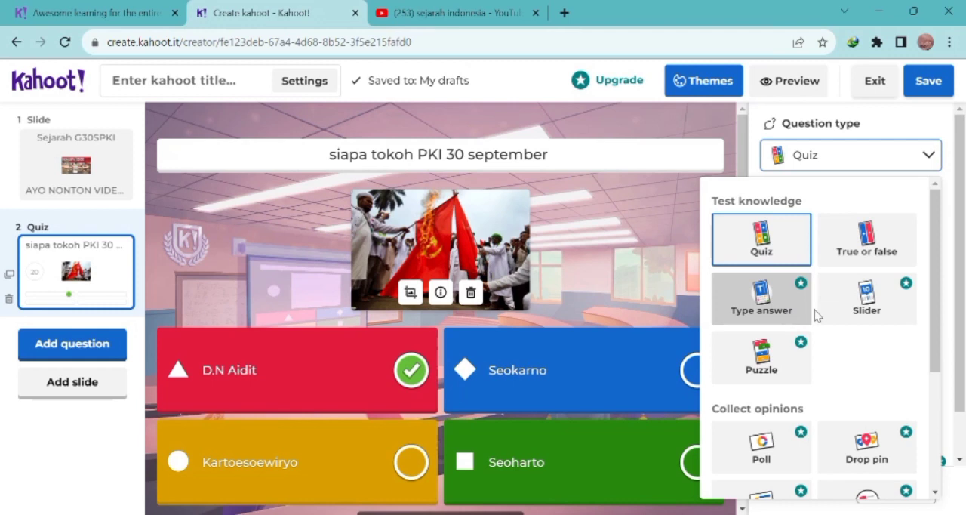
pyautogui.scroll(-2, 764, 389)
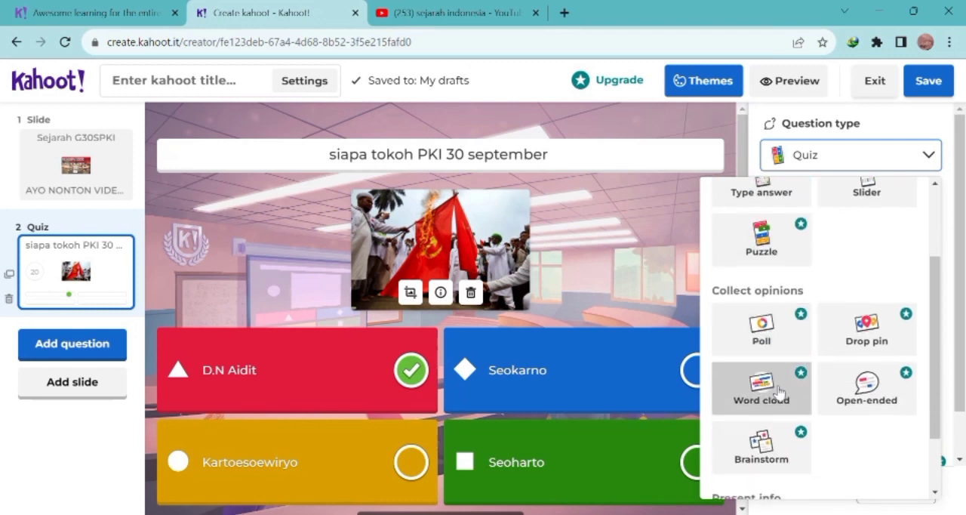
pyautogui.scroll(-1, 791, 451)
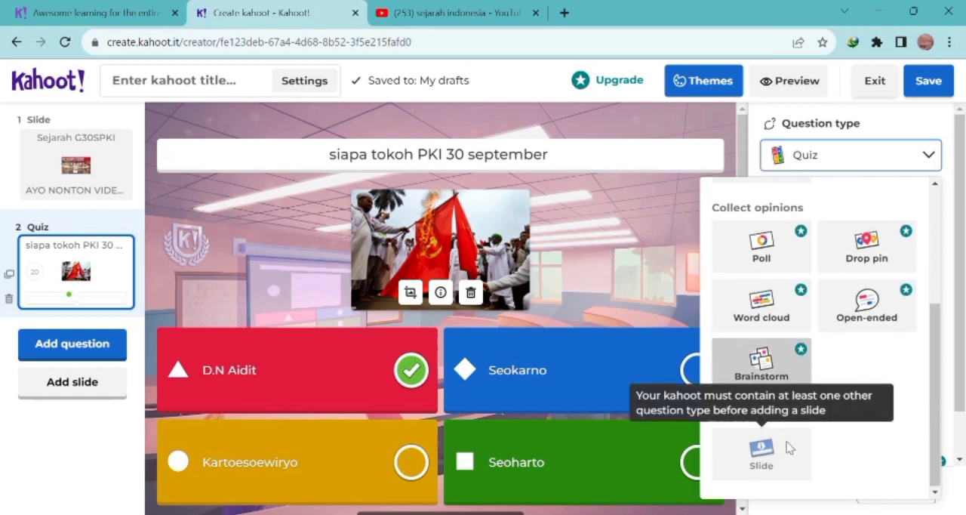
pyautogui.scroll(3, 872, 360)
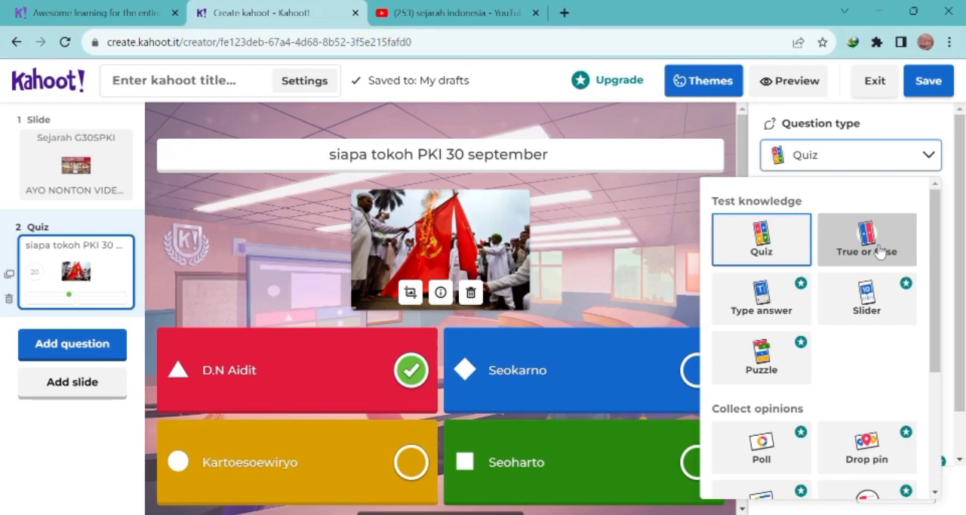
pyautogui.click(930, 162)
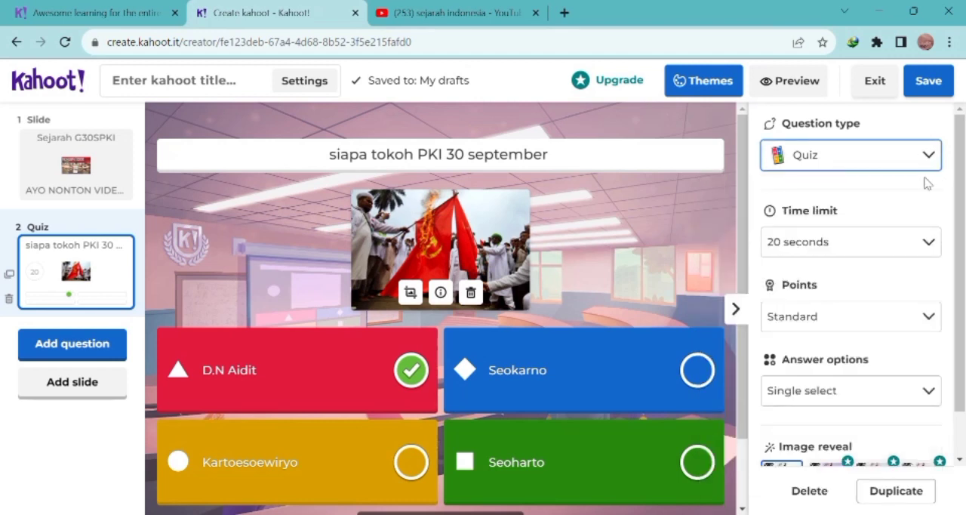
# Step: Set the quiz question's time limit to 30 seconds and review its points and answer options
pyautogui.click(933, 255)
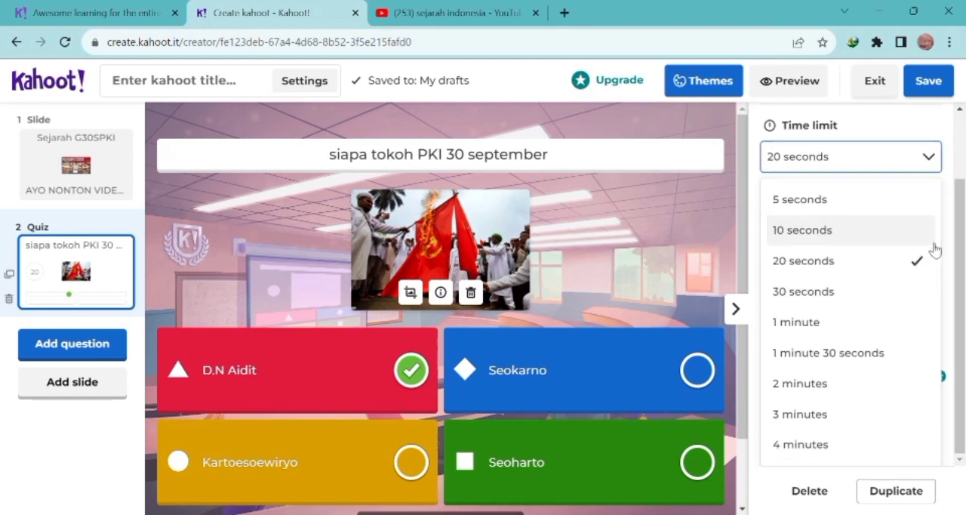
pyautogui.click(908, 300)
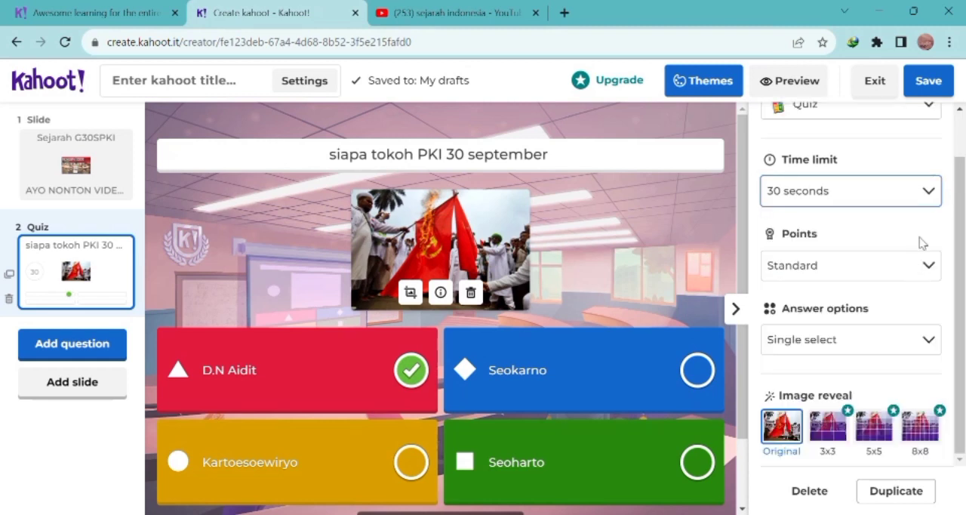
pyautogui.click(930, 268)
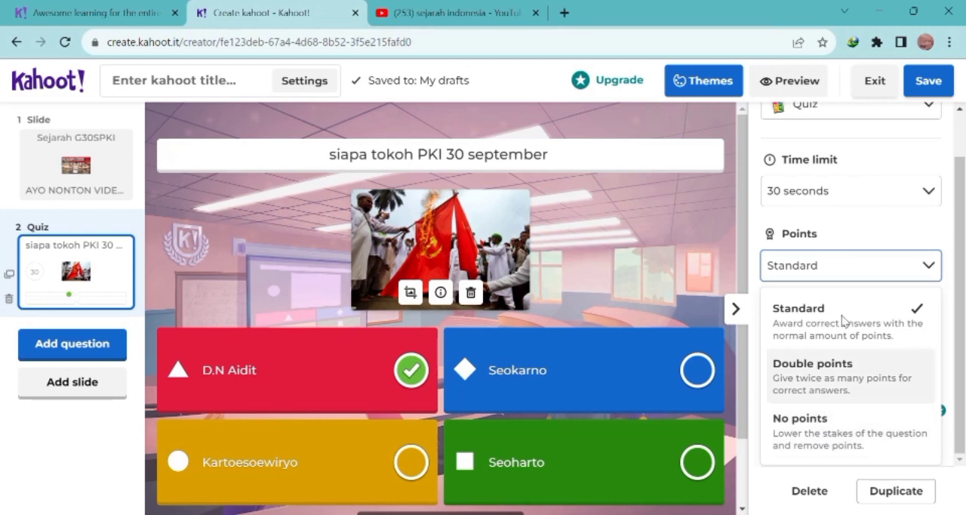
pyautogui.click(928, 266)
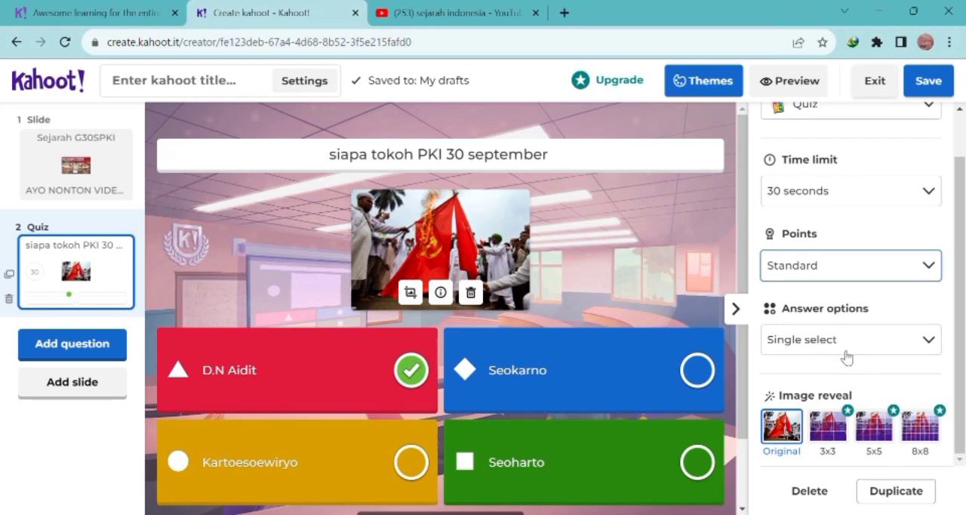
pyautogui.click(928, 340)
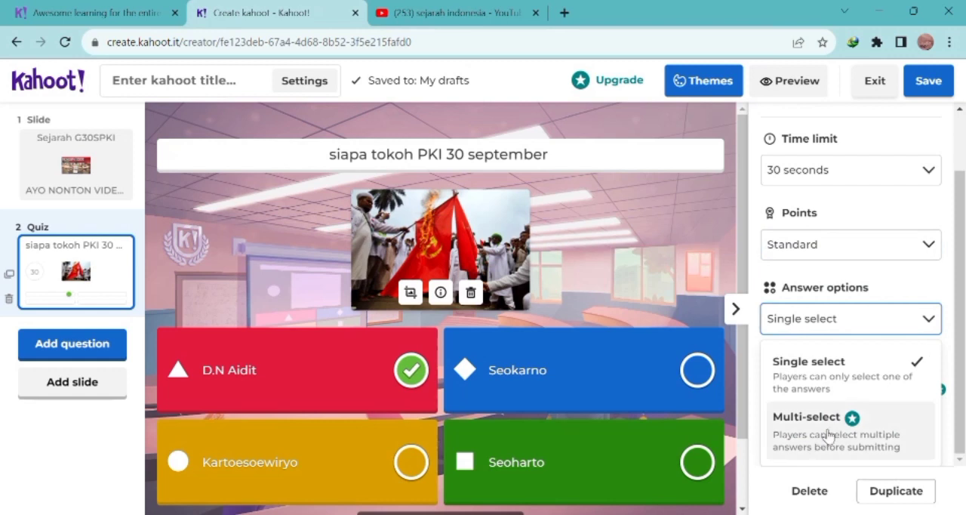
pyautogui.click(929, 319)
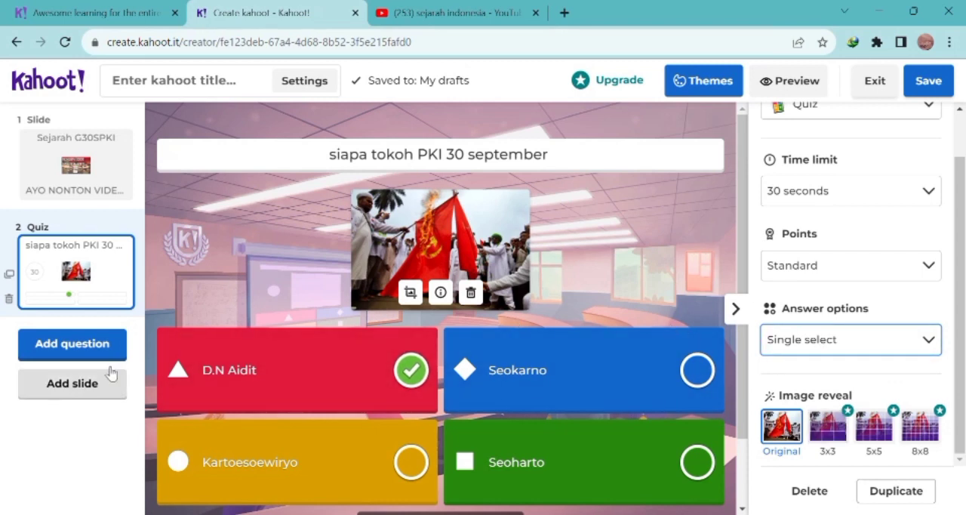
# Step: Add a true or false question reading "Ada 6 Orang Jendral dan 1 Perwira yang menjadi korban keganasan PKI"
pyautogui.click(77, 350)
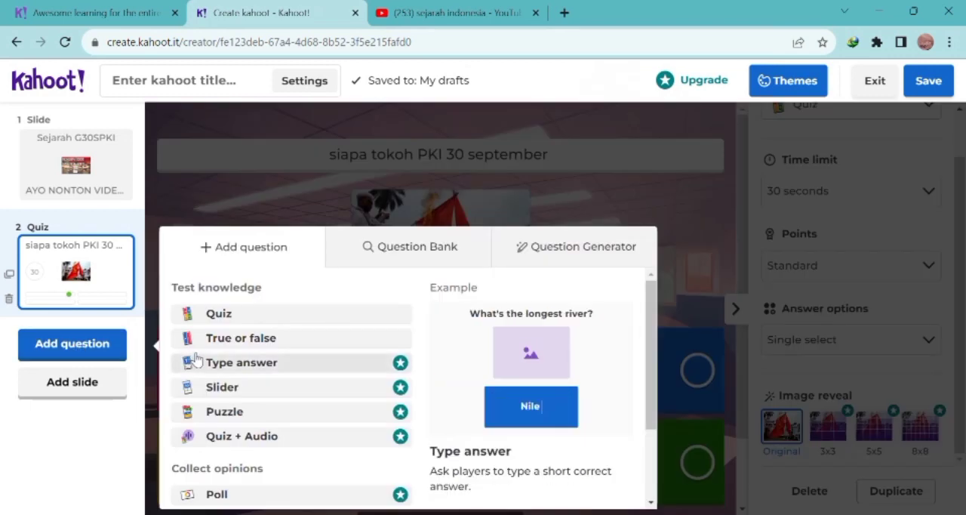
pyautogui.click(240, 339)
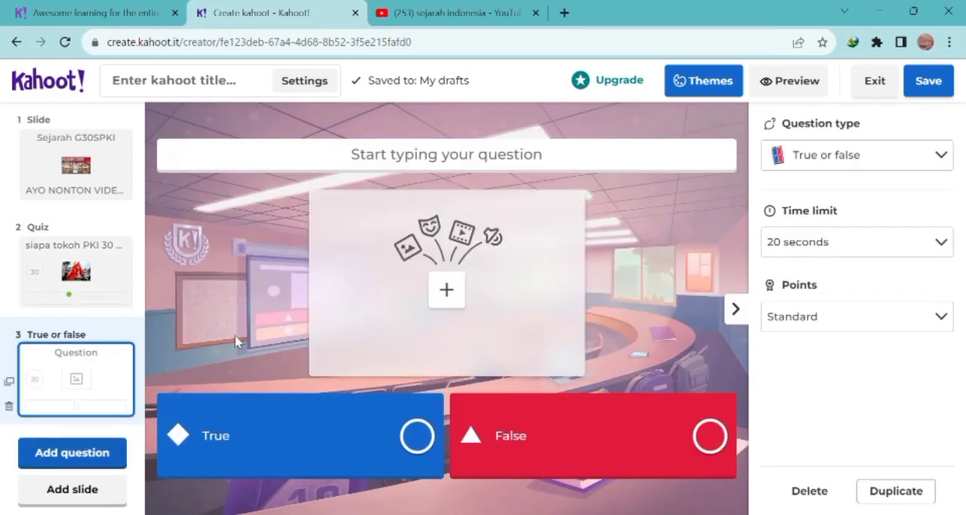
pyautogui.click(391, 156)
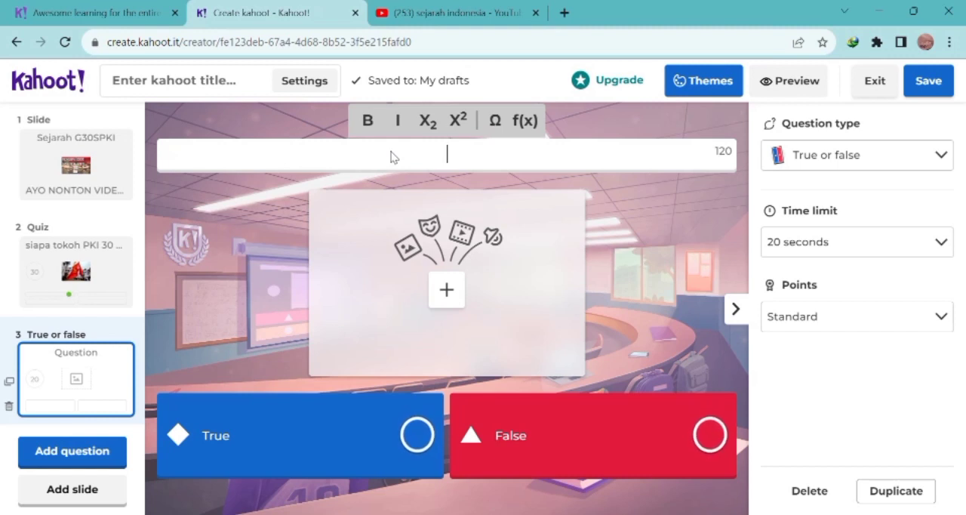
pyautogui.write('Ada ')
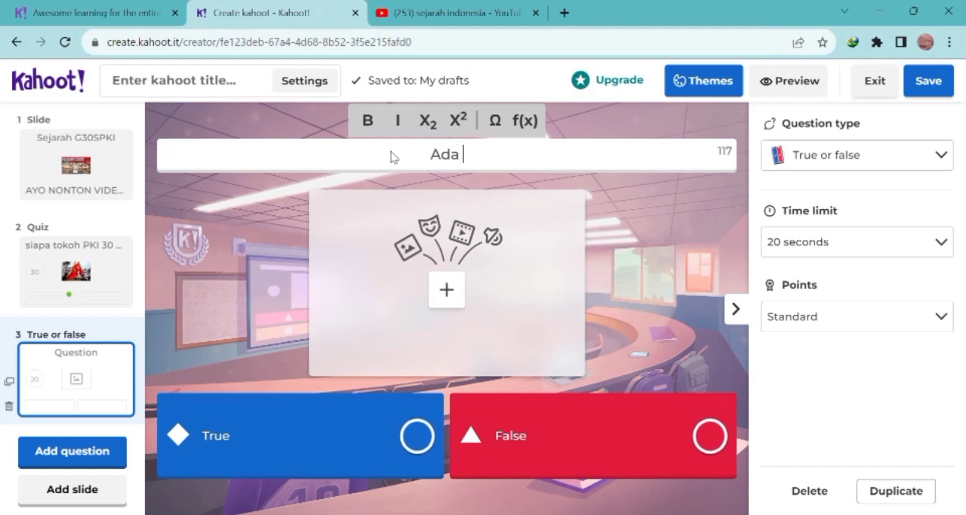
pyautogui.write('7 or')
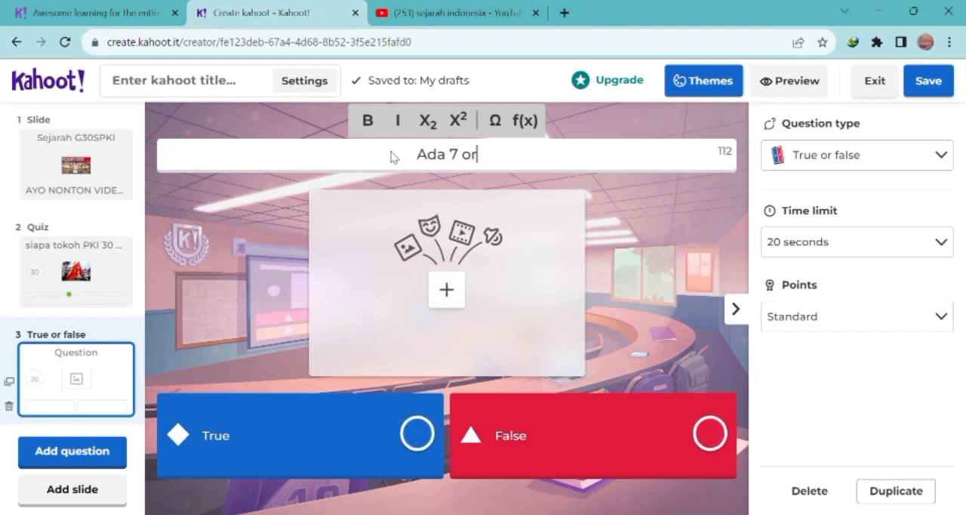
pyautogui.press('BackSpace')
pyautogui.press('BackSpace')
pyautogui.press('BackSpace')
pyautogui.write('8')
pyautogui.press('BackSpace')
pyautogui.write('6')
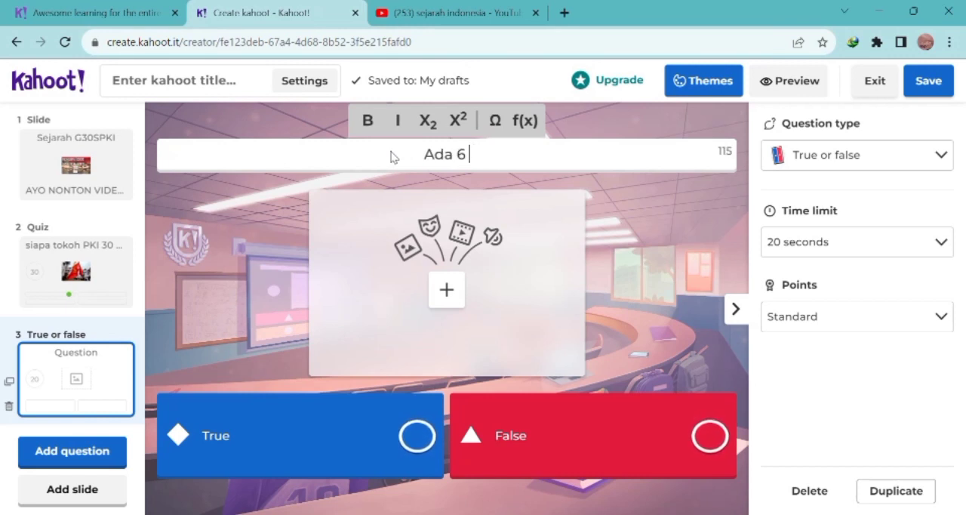
pyautogui.write(' Oran')
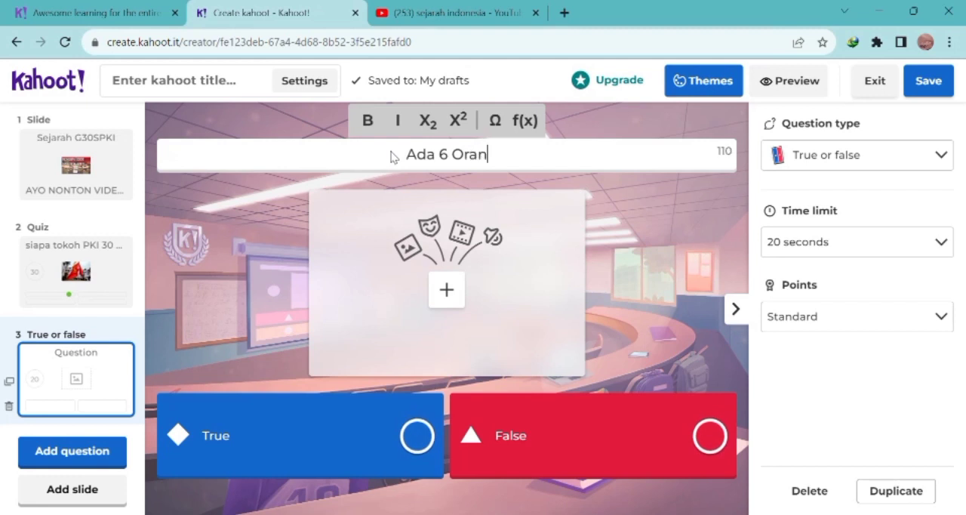
pyautogui.write('g Jen')
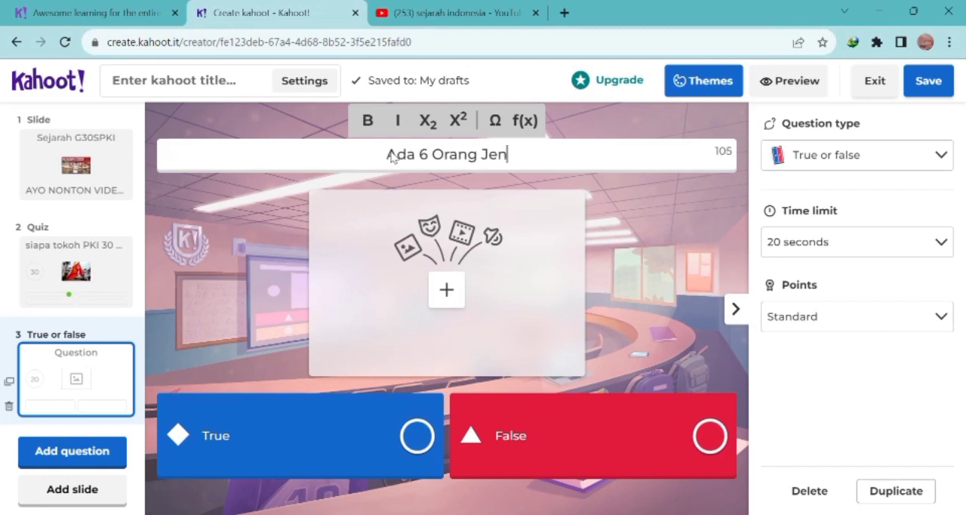
pyautogui.write('dral da')
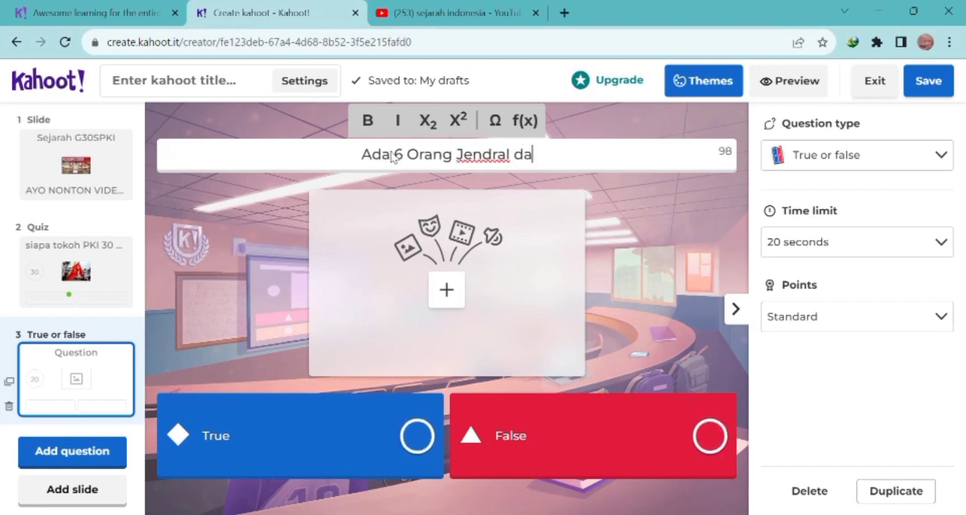
pyautogui.write('n 1 P')
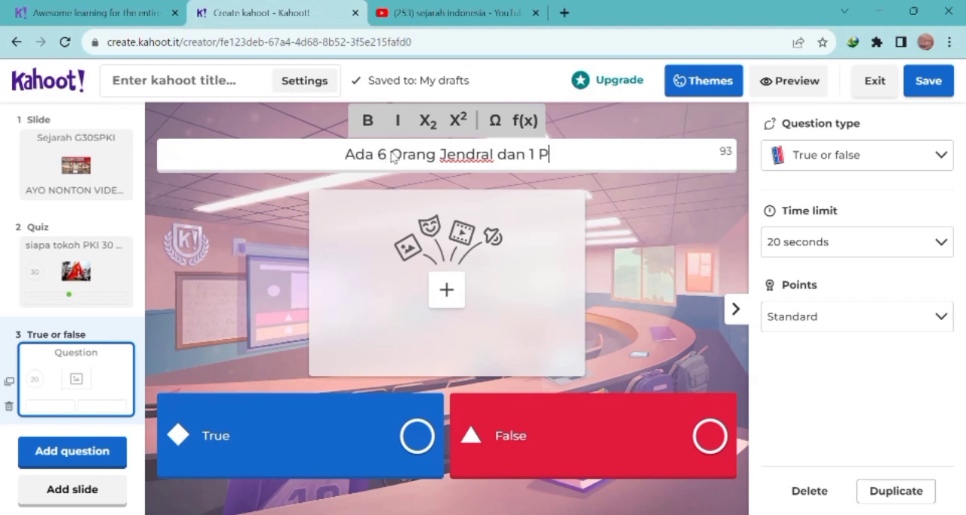
pyautogui.write('erwira')
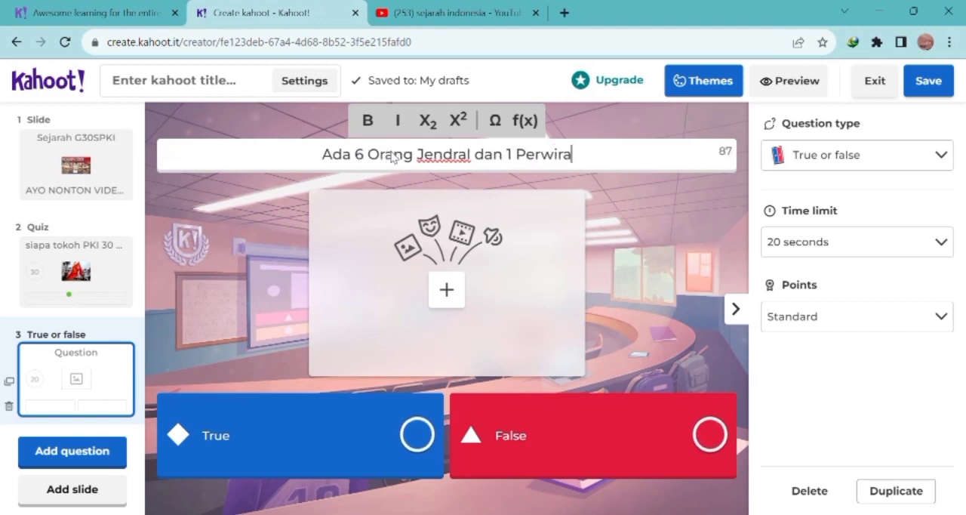
pyautogui.write(' yang me')
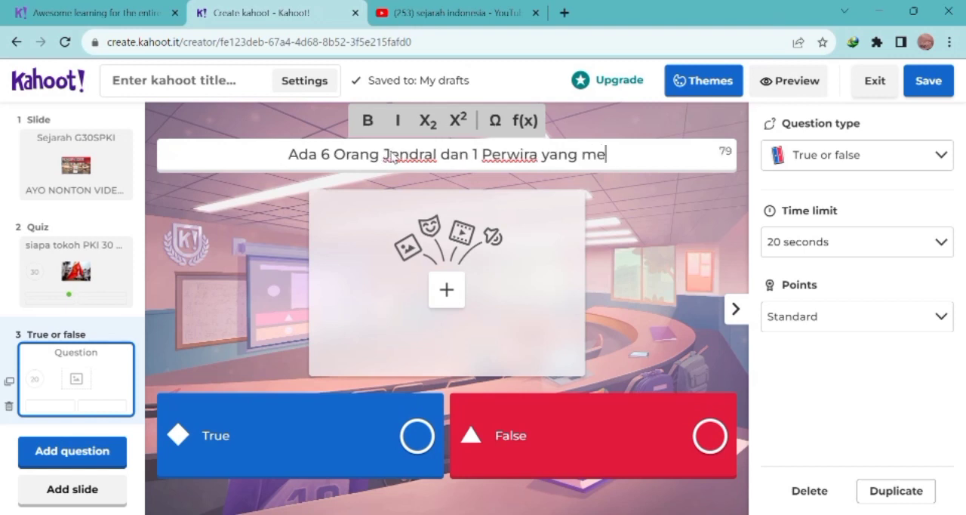
pyautogui.write('njadi ko')
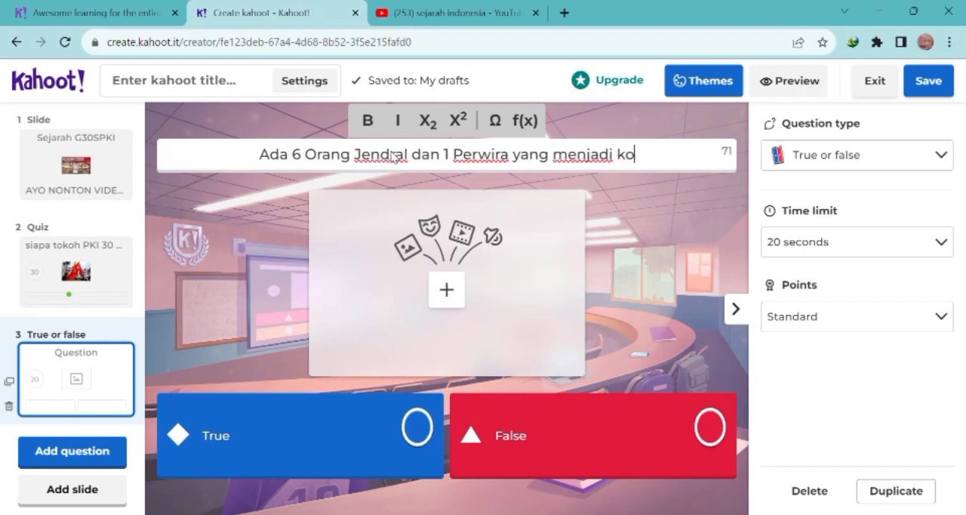
pyautogui.write('rban k')
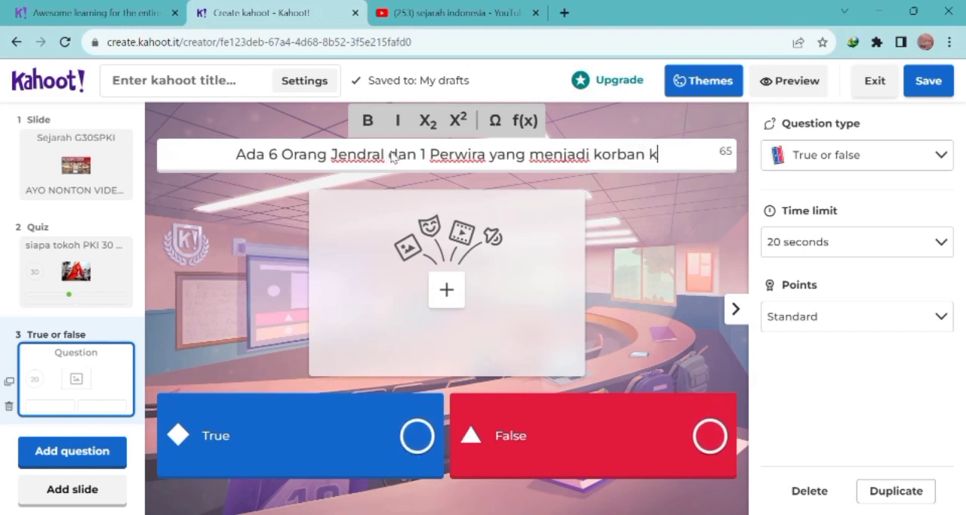
pyautogui.write('eganasan ')
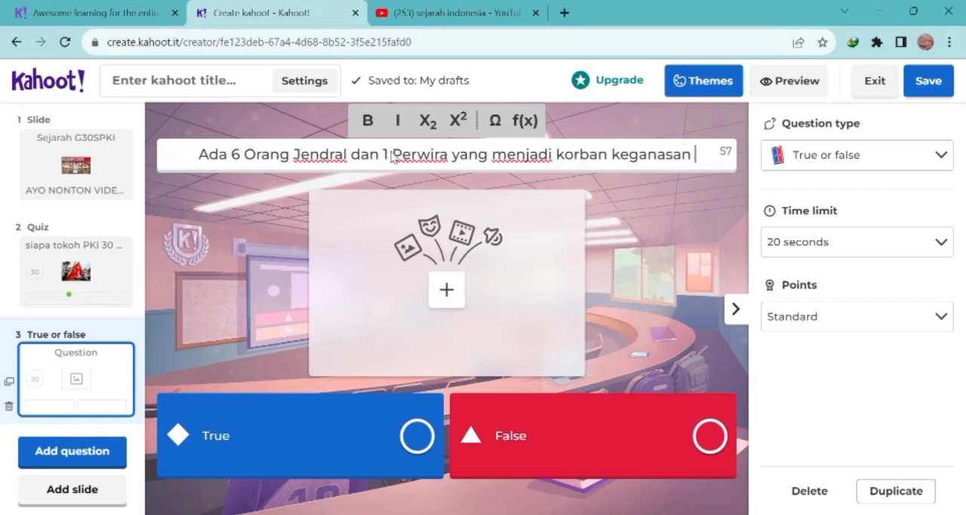
pyautogui.write('PKI')
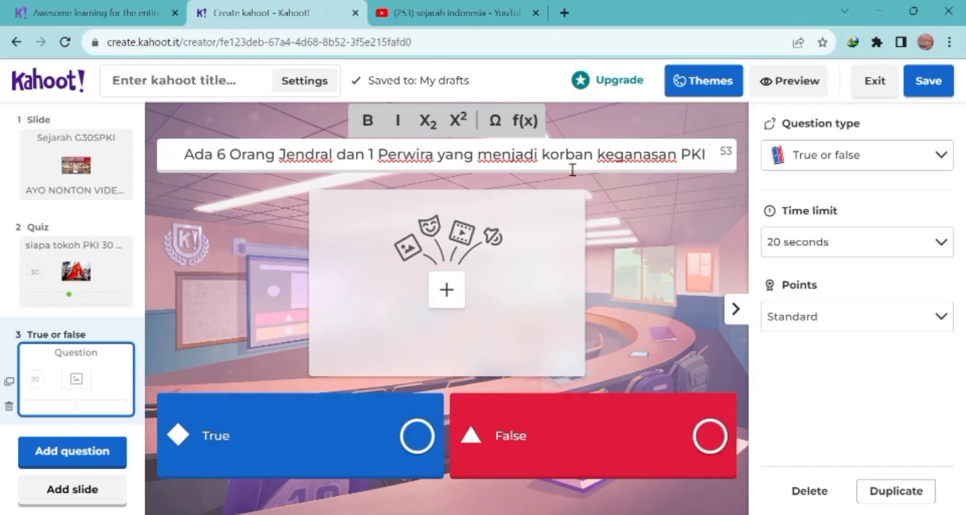
# Step: Mark True as the correct answer and set the true or false question's time limit to 30 seconds
pyautogui.click(417, 436)
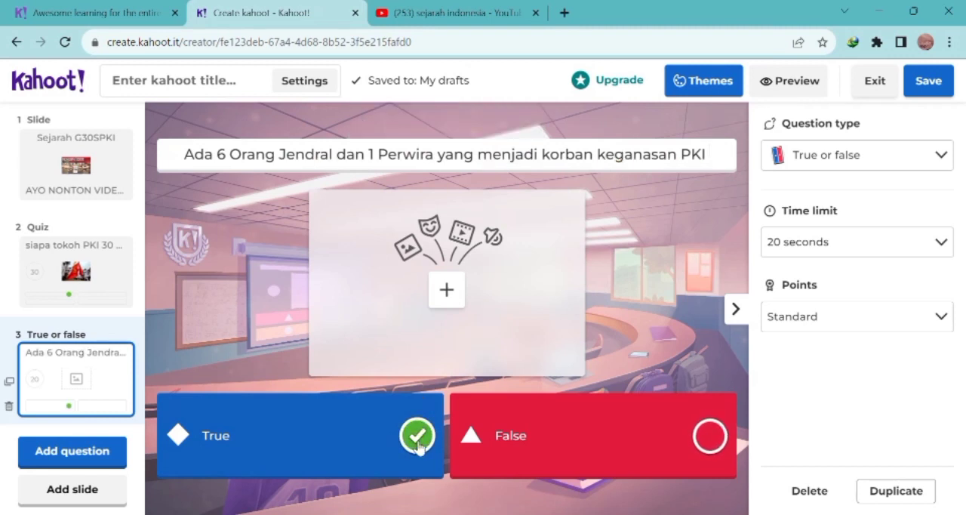
pyautogui.click(944, 243)
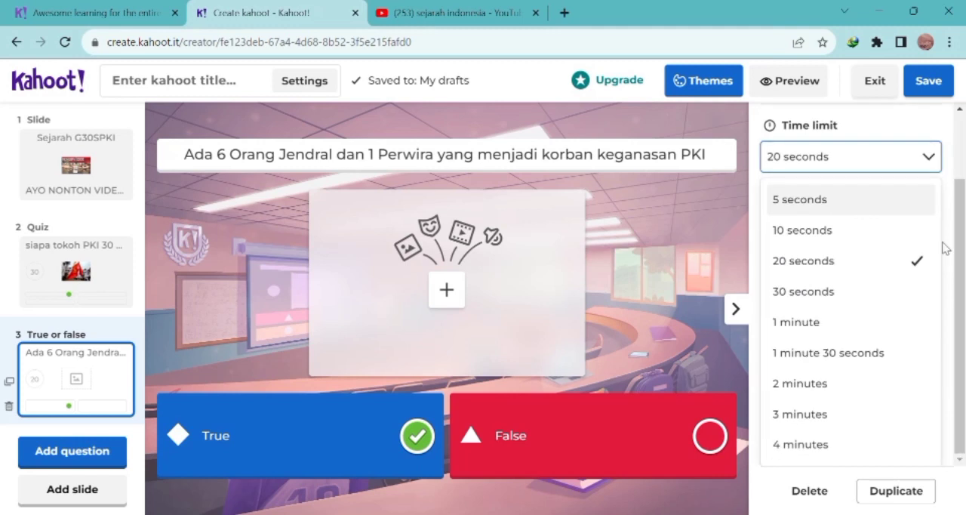
pyautogui.click(861, 303)
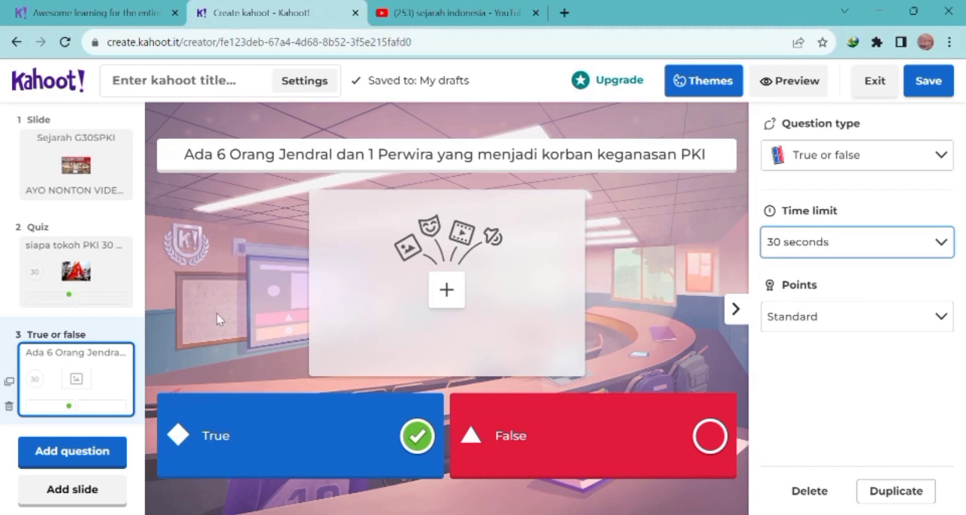
# Step: Try to add the Getty image of the trampled red flag, found by searching "Partai komunis", to the true or false question
pyautogui.click(447, 302)
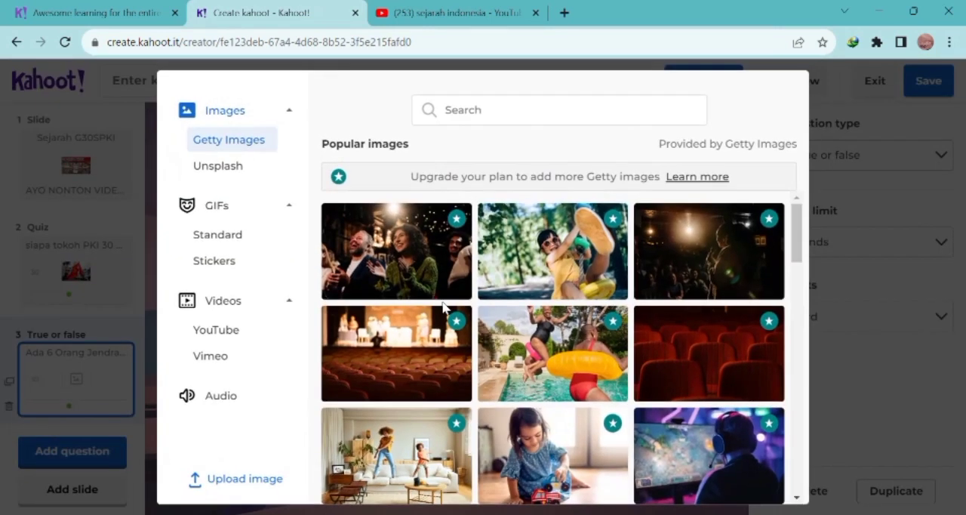
pyautogui.click(533, 116)
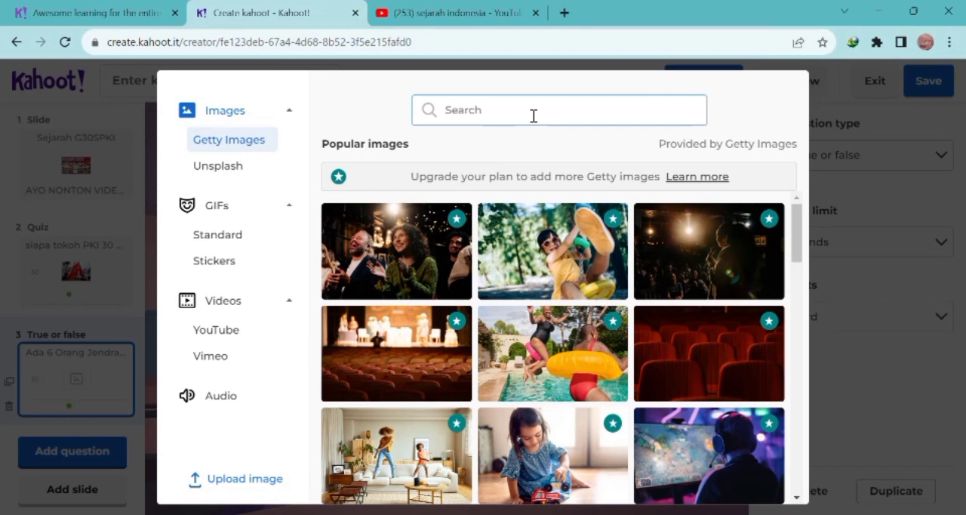
pyautogui.write('Partai komunis')
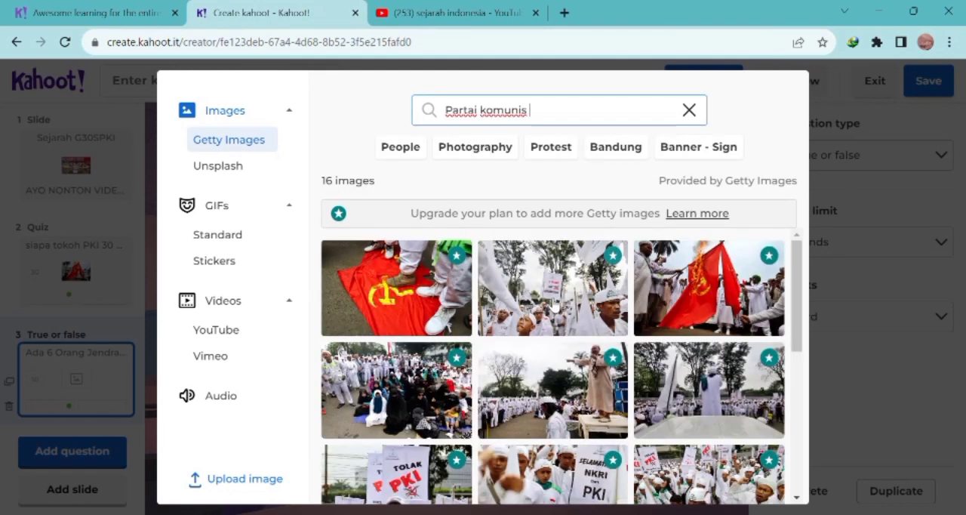
pyautogui.scroll(-3, 551, 303)
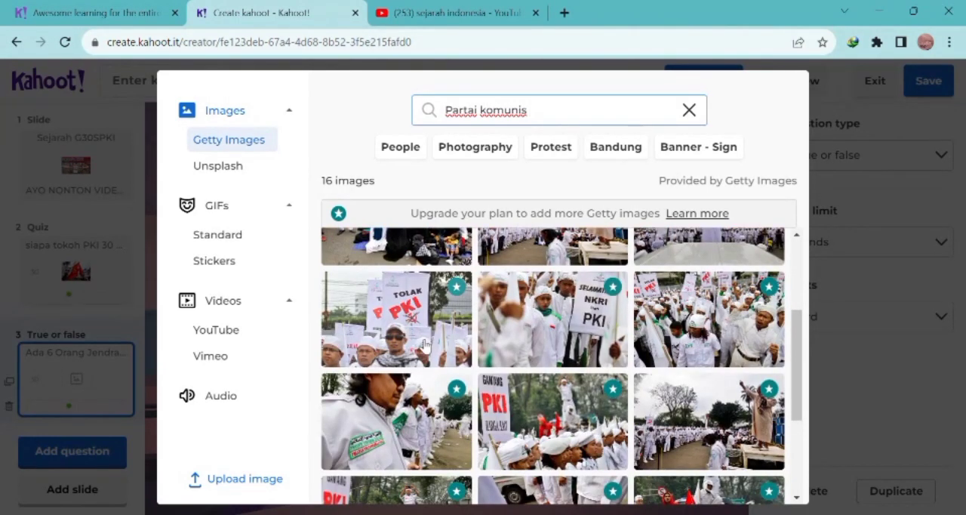
pyautogui.scroll(-3, 611, 396)
pyautogui.scroll(5, 611, 396)
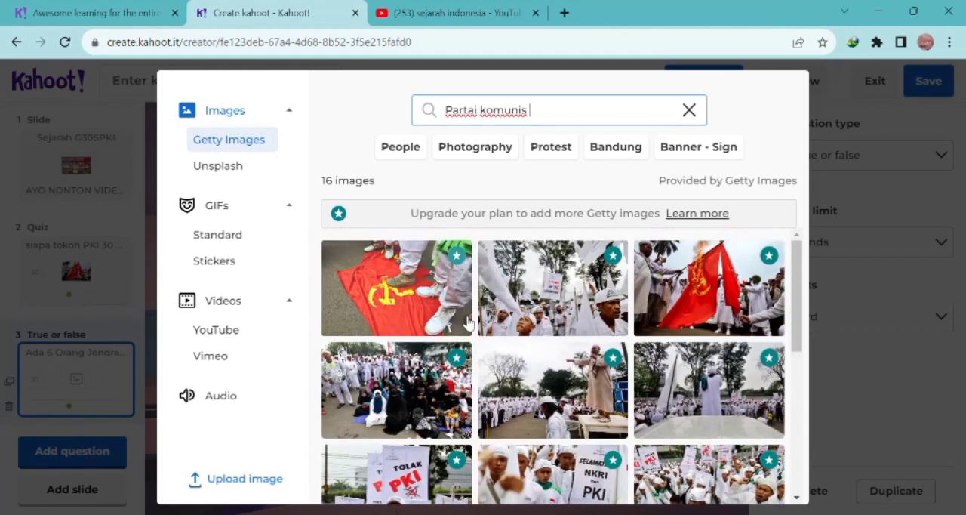
pyautogui.click(405, 301)
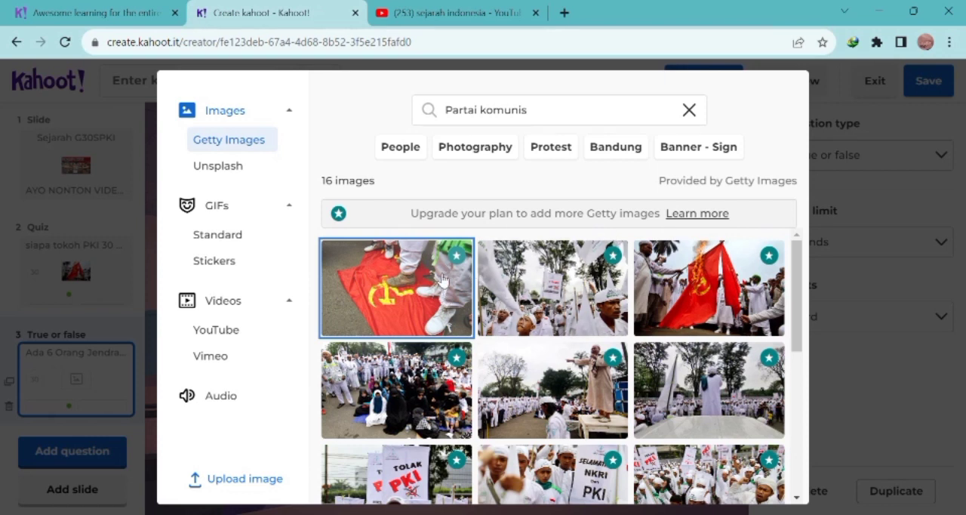
pyautogui.click(689, 111)
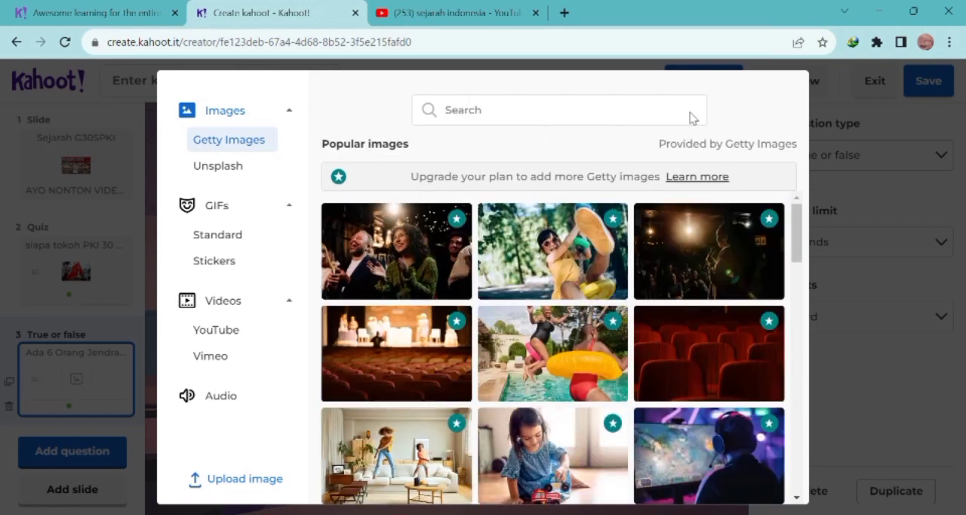
pyautogui.click(146, 268)
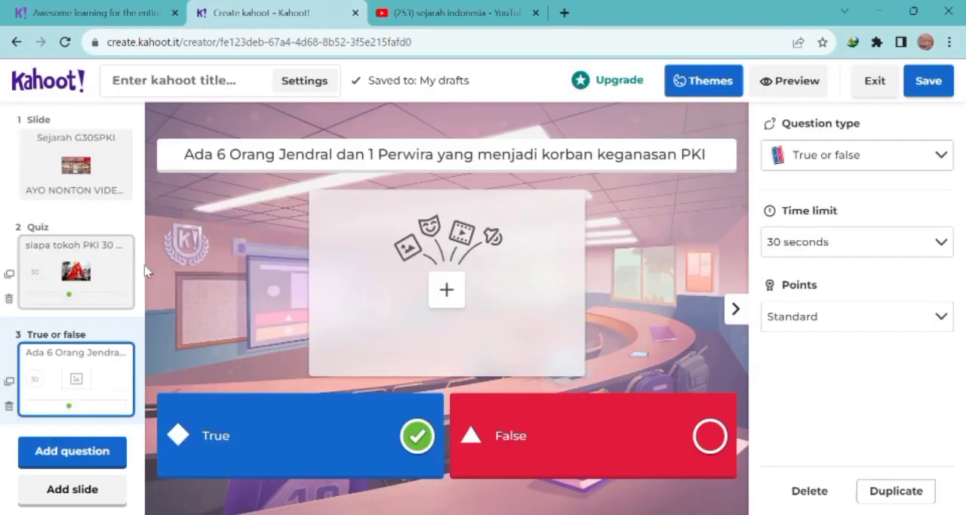
# Step: Compare the quiz question with the true or false question, check its image upload option, and return to the first slide
pyautogui.click(86, 300)
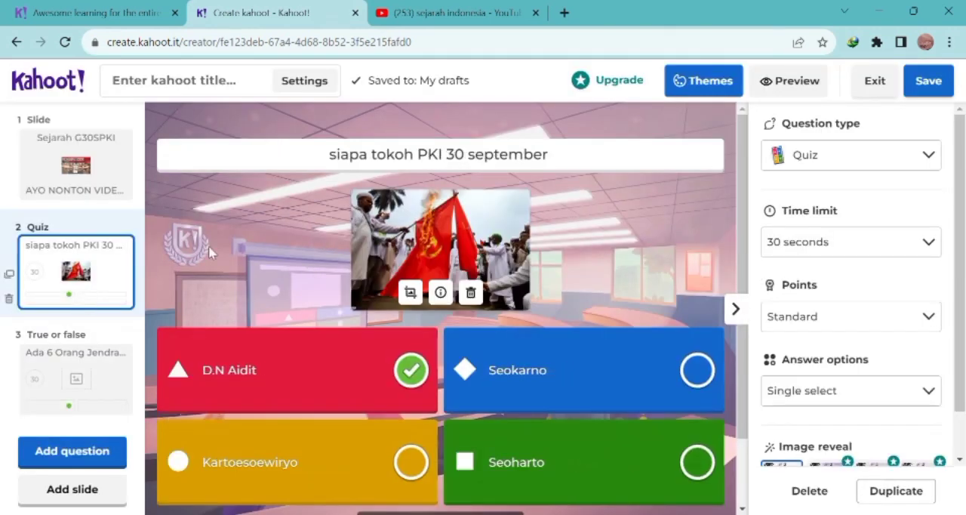
pyautogui.click(90, 383)
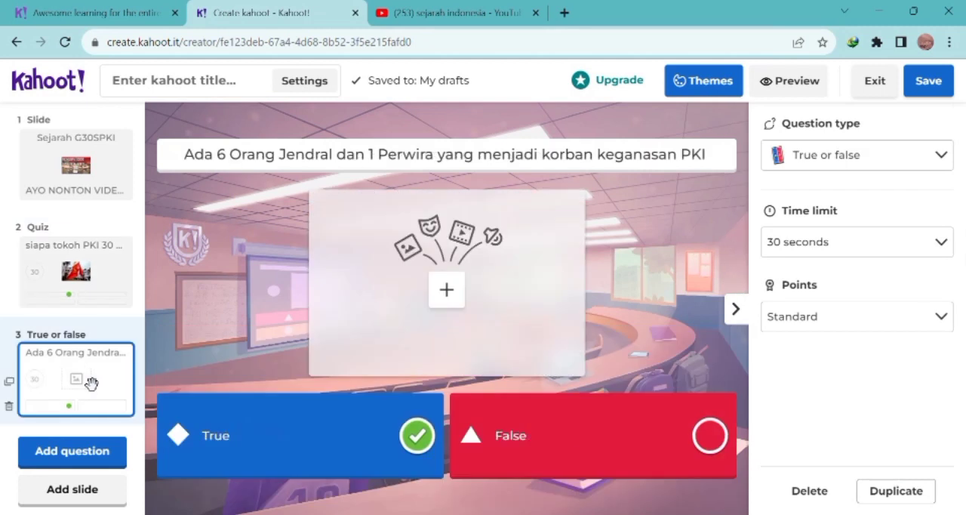
pyautogui.click(447, 289)
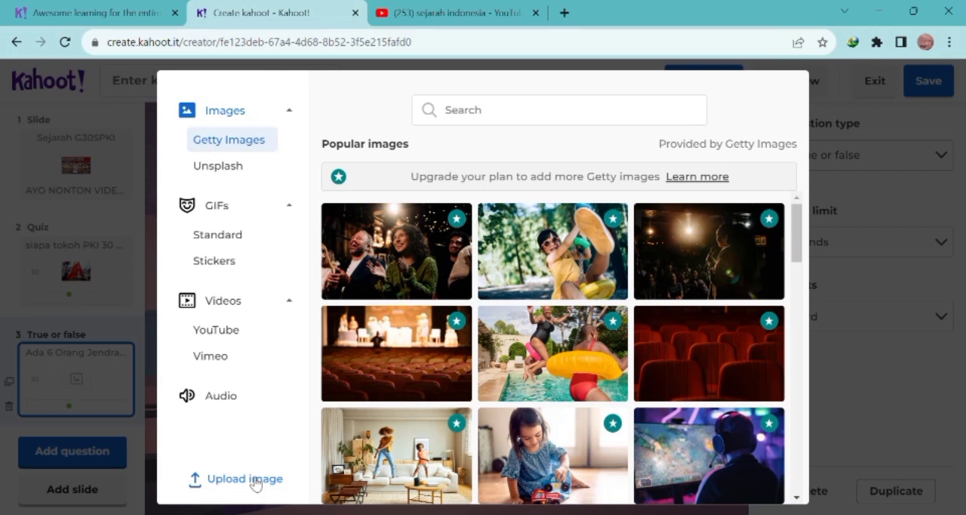
pyautogui.click(151, 391)
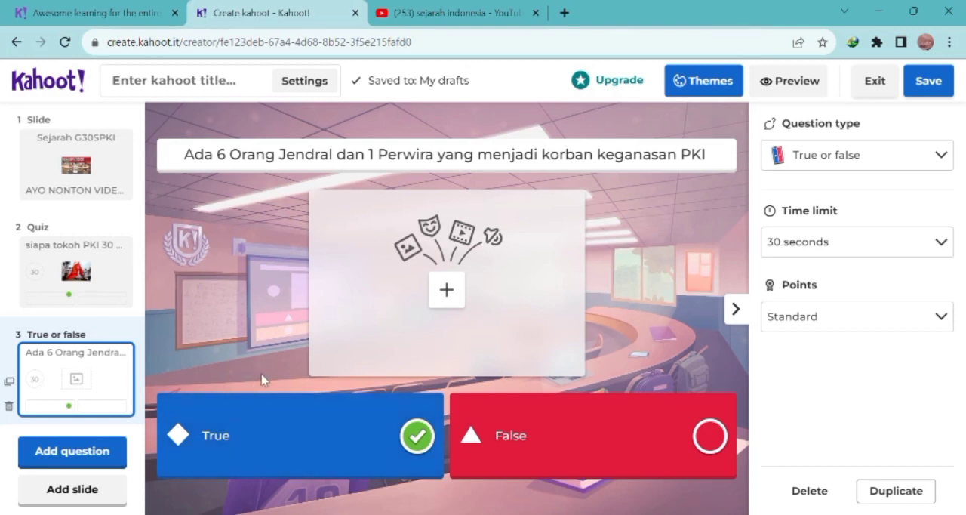
pyautogui.click(108, 181)
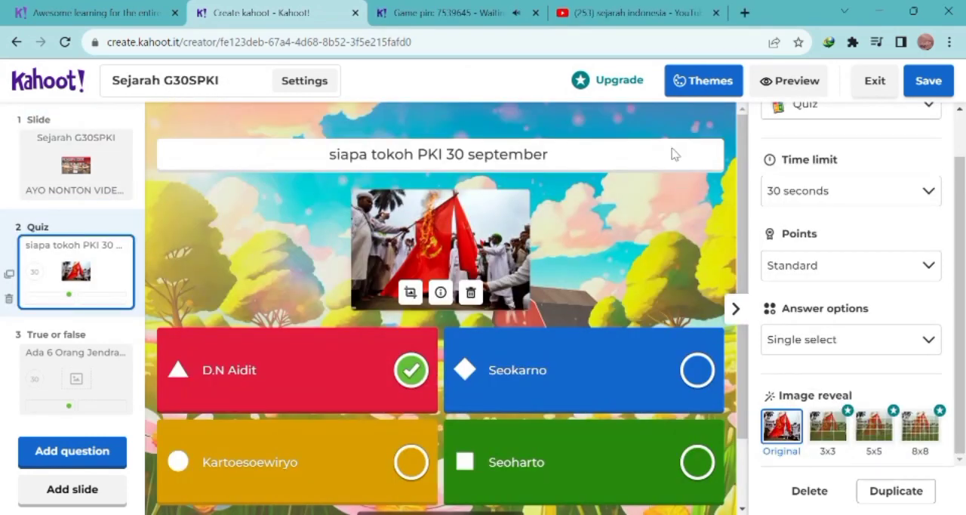
# Step: Review and confirm the Sejarah G30SPKI kahoot's summary settings, and save the finished kahoot to the library
pyautogui.click(257, 90)
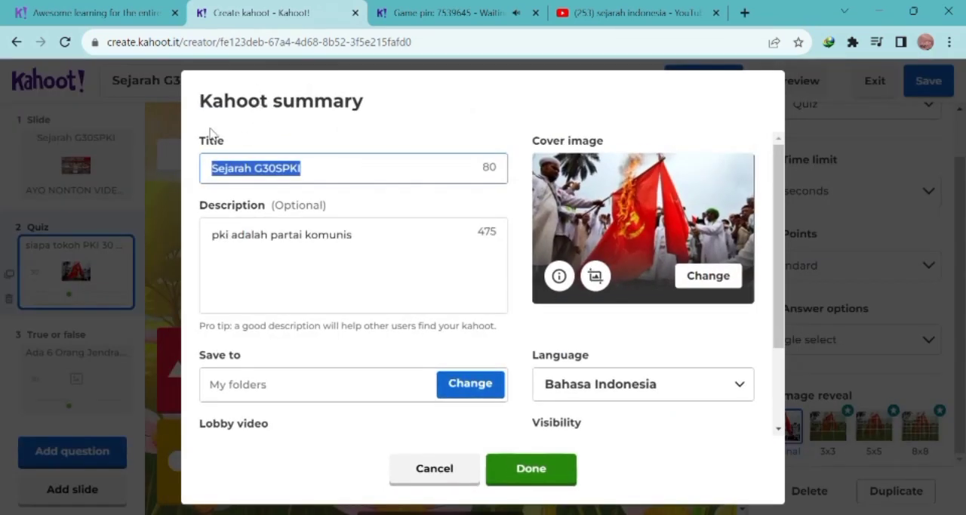
pyautogui.click(352, 176)
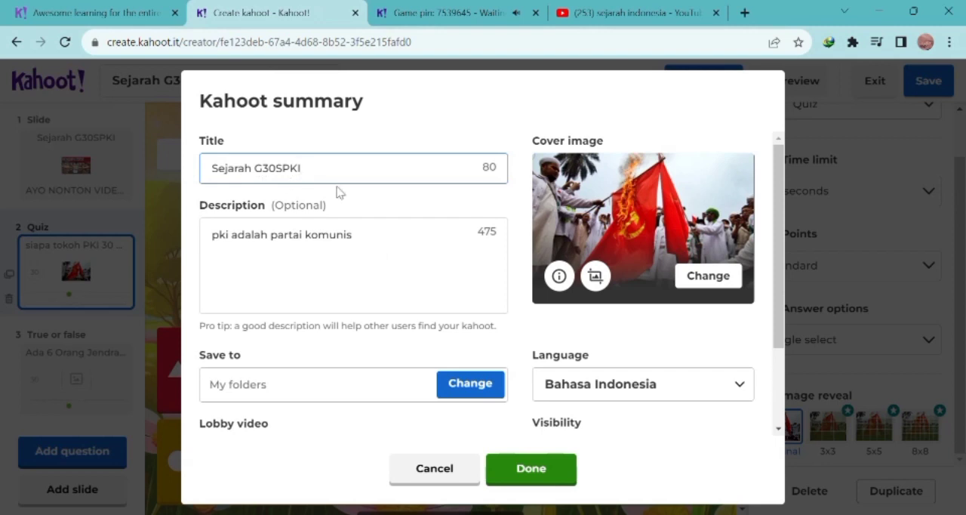
pyautogui.scroll(-2, 341, 397)
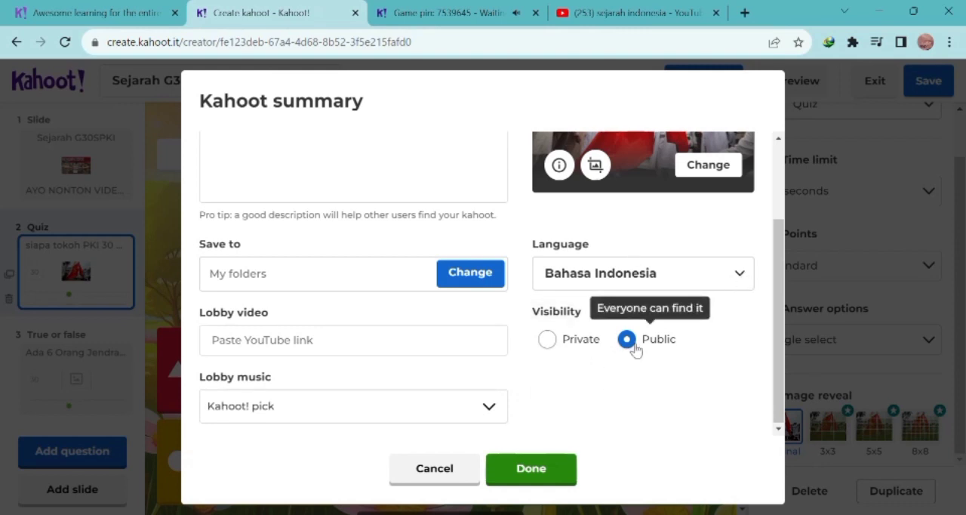
pyautogui.click(553, 473)
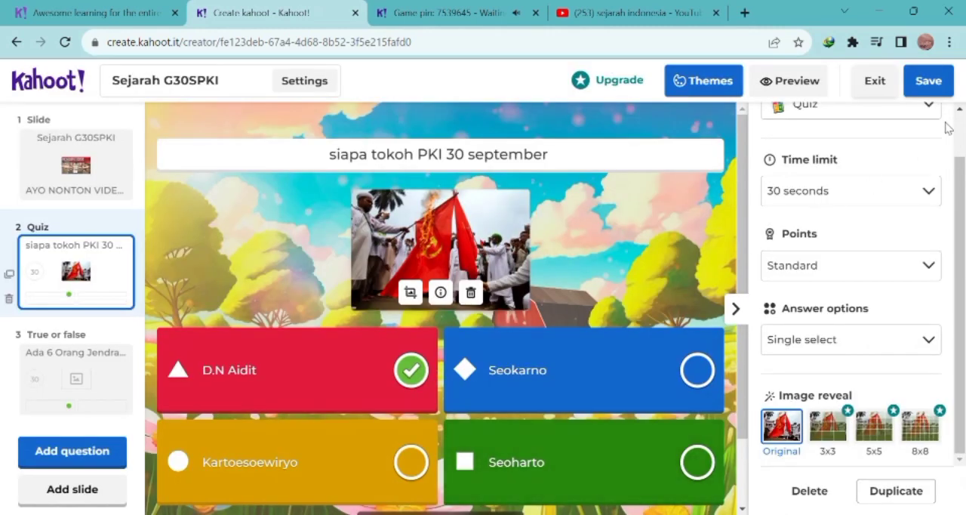
pyautogui.click(943, 83)
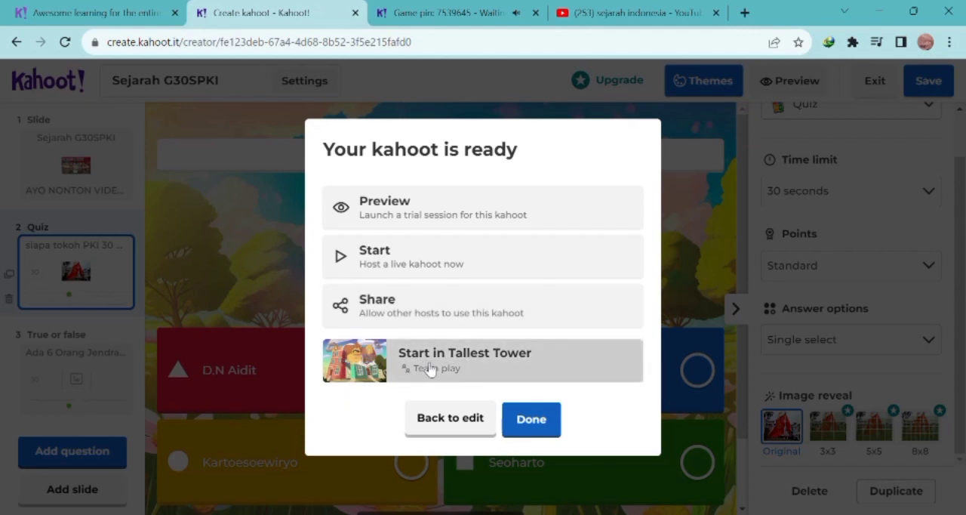
pyautogui.click(519, 421)
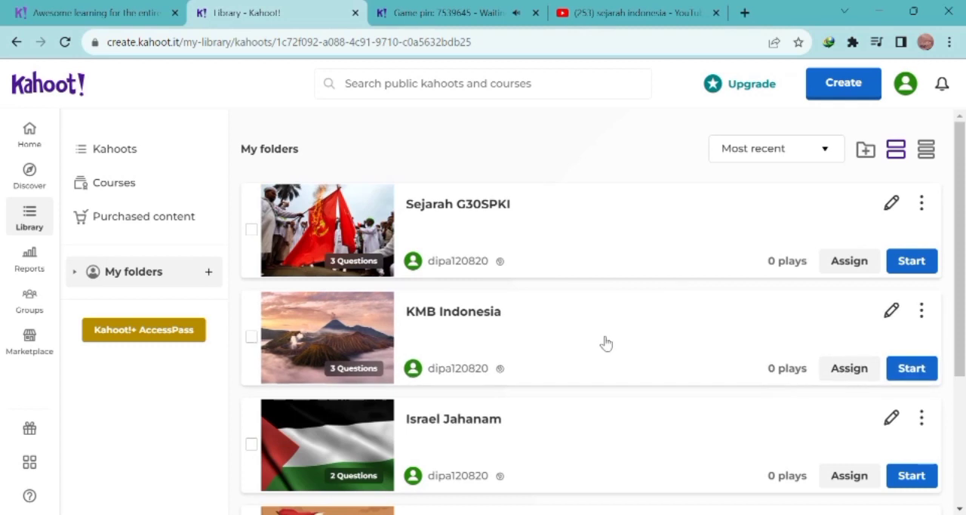
# Step: Host the "Indonesia Masa Romusha" kahoot live from the library and choose the Treasure Trove game mode
pyautogui.scroll(-3, 606, 344)
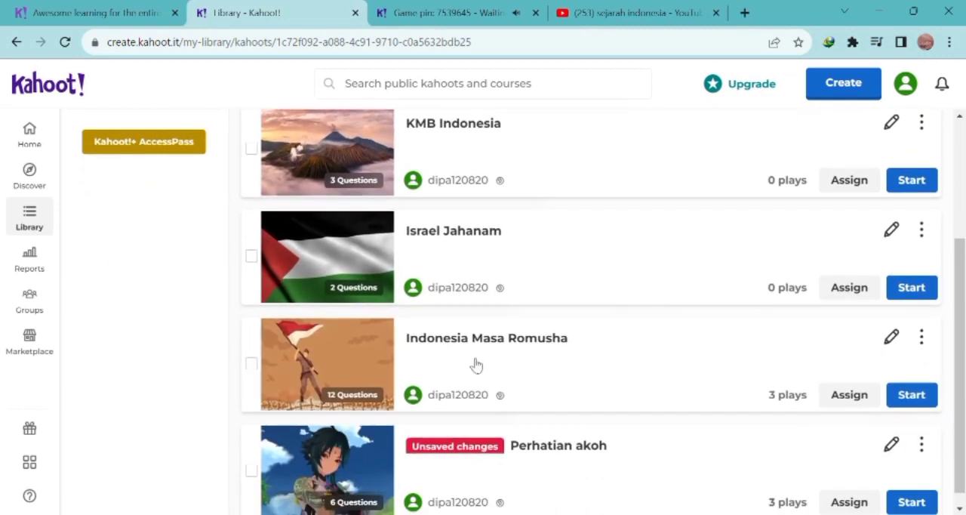
pyautogui.click(903, 397)
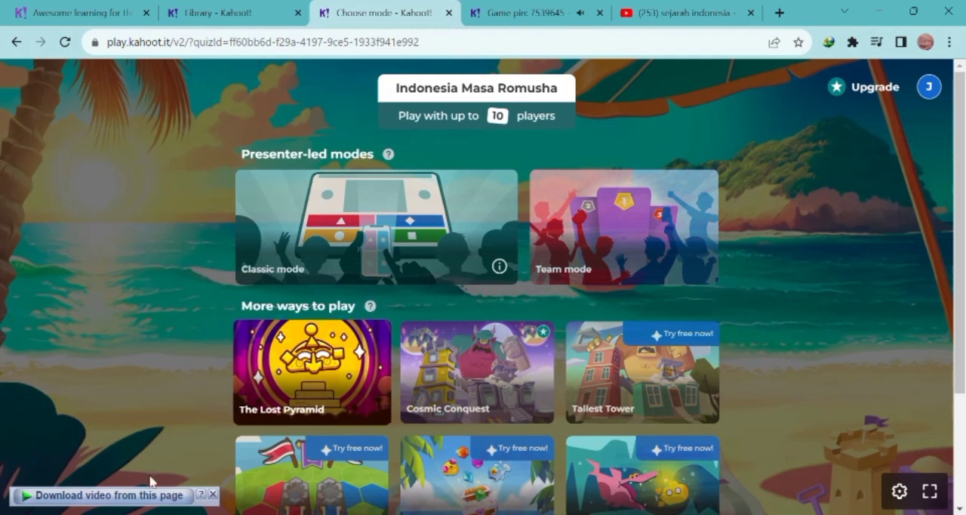
pyautogui.click(213, 496)
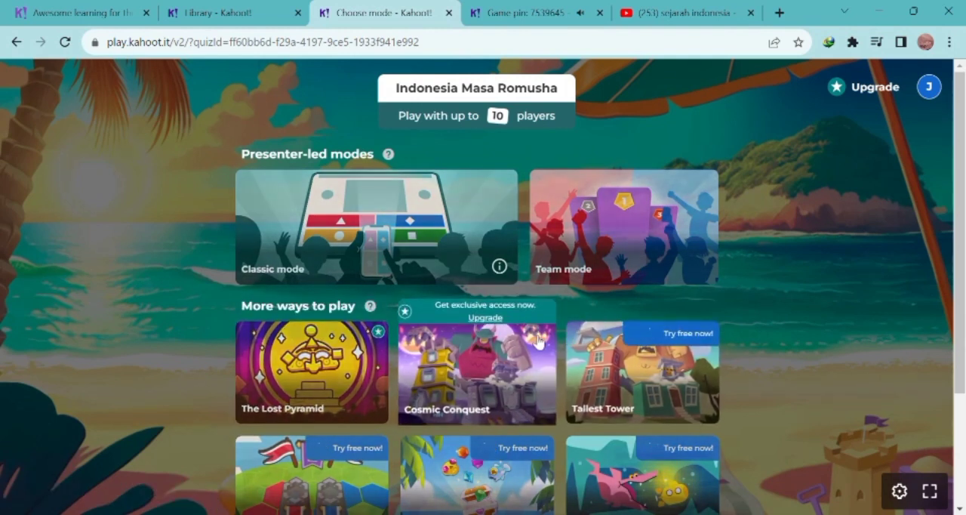
pyautogui.scroll(-2, 615, 375)
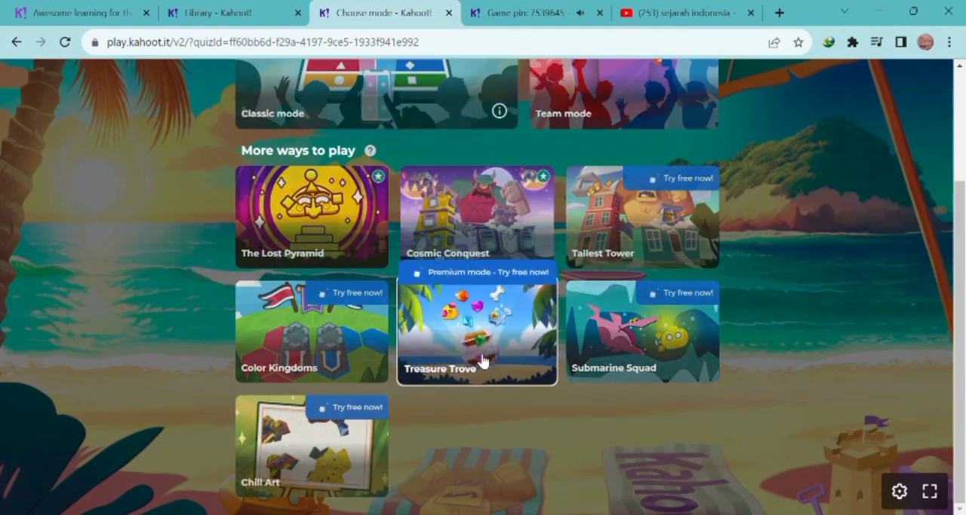
pyautogui.click(482, 361)
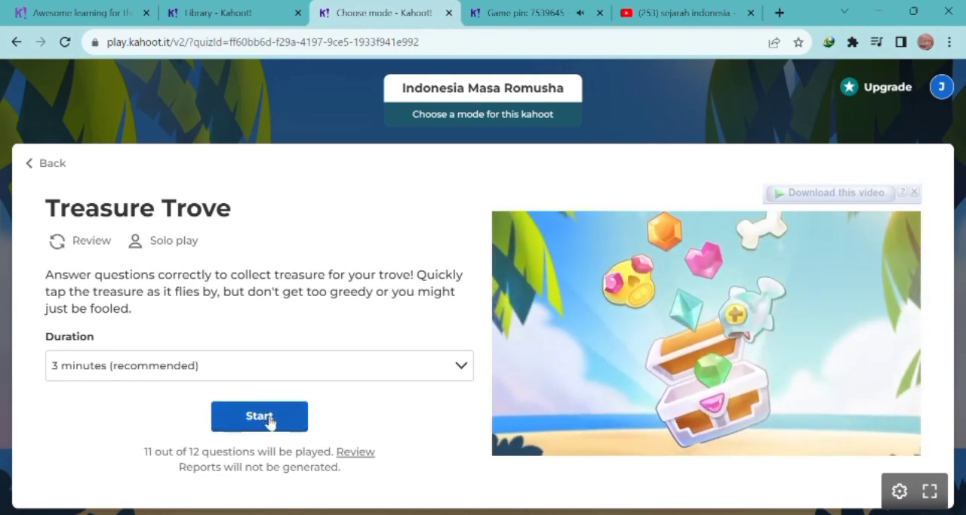
# Step: Open the Treasure Trove lobby with the recommended 3-minute duration, and start the game once a player has joined, skipping the tutorial
pyautogui.click(261, 416)
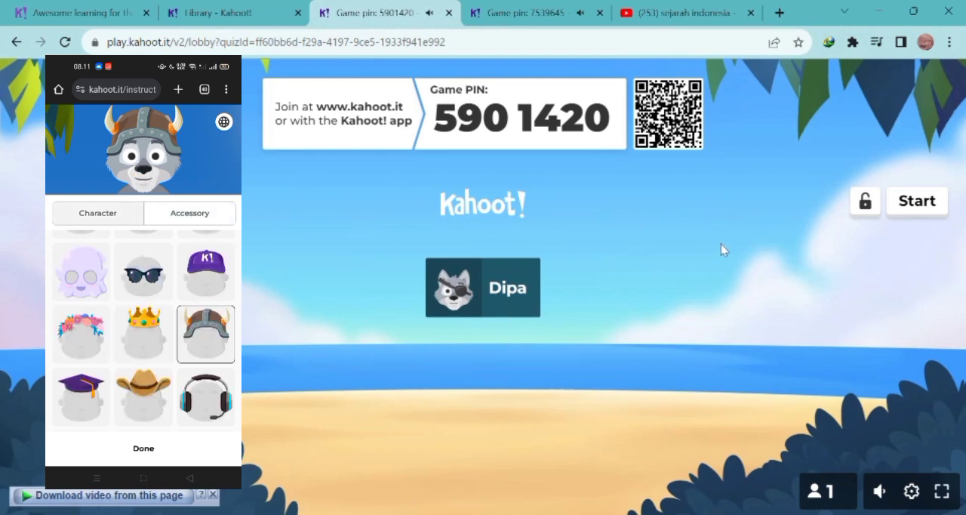
pyautogui.click(917, 203)
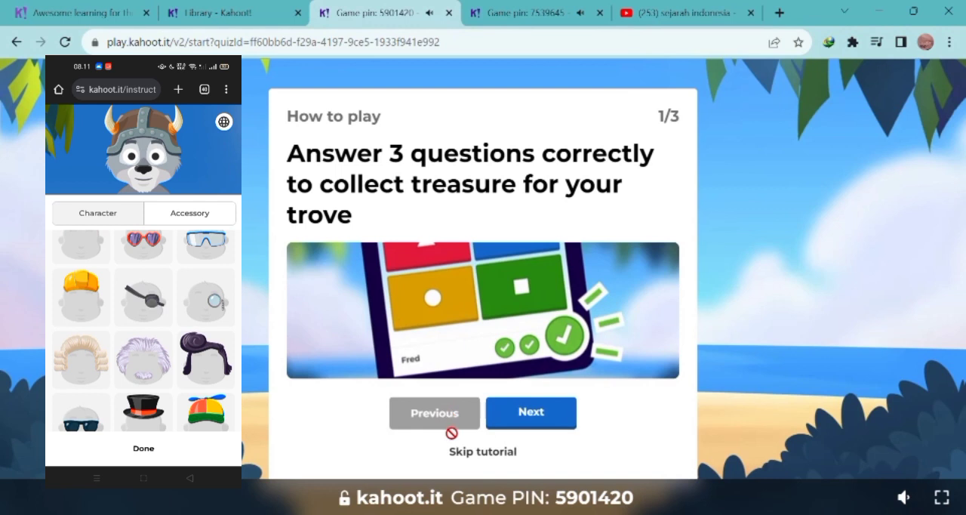
pyautogui.click(475, 453)
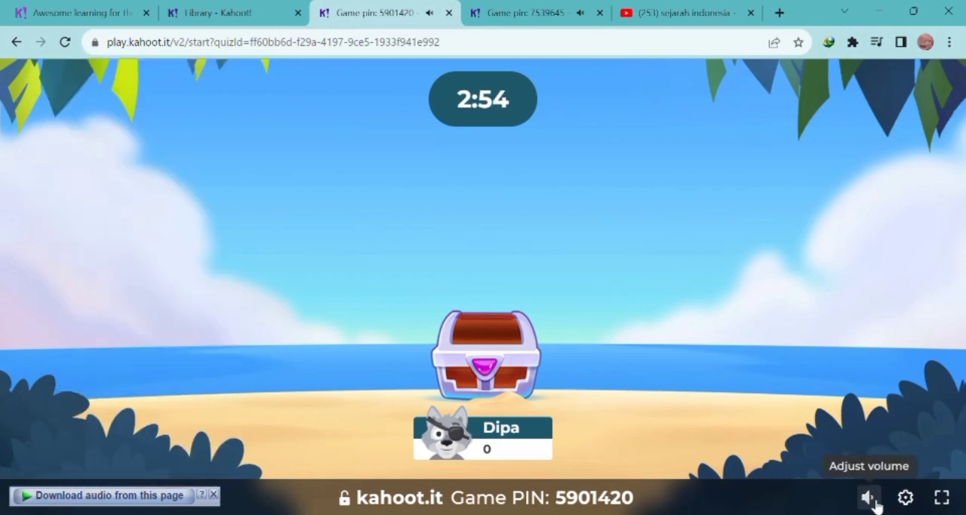
pyautogui.moveTo(873, 500)
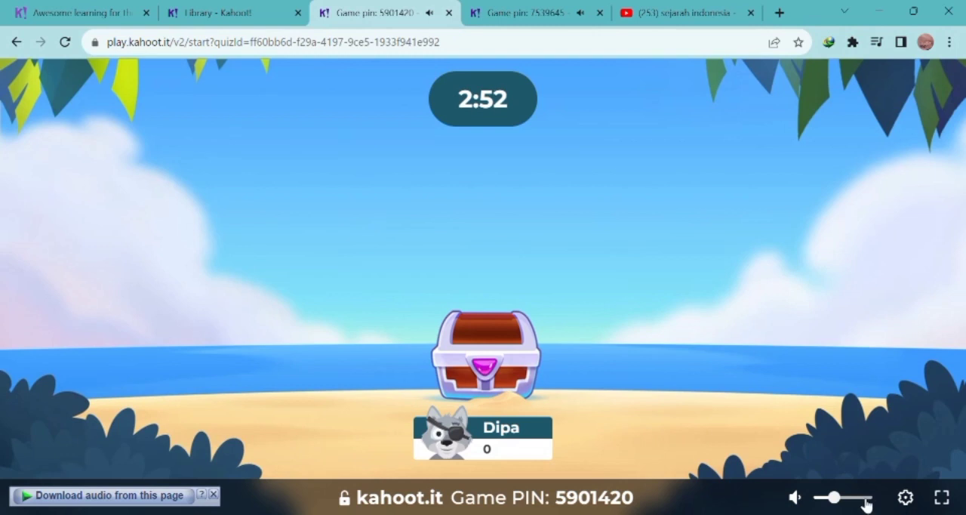